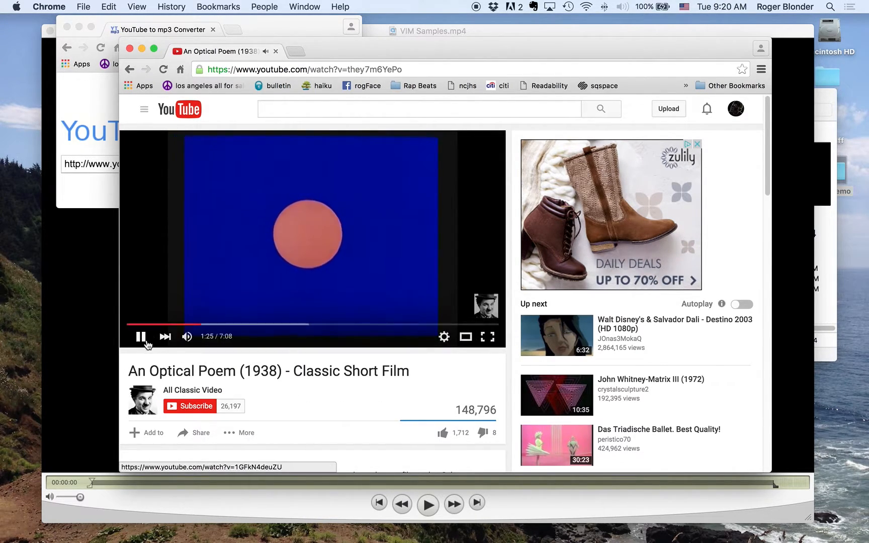
Step: Pause the An Optical Poem video and close its browser window
{"action": "left_click", "coordinate": [141, 338]}
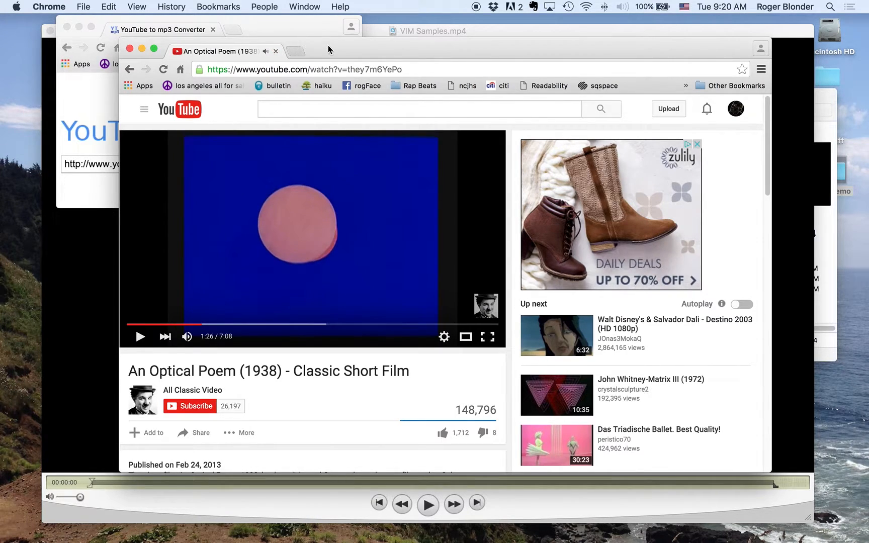
{"action": "left_click_drag", "start_coordinate": [328, 50], "coordinate": [350, 58]}
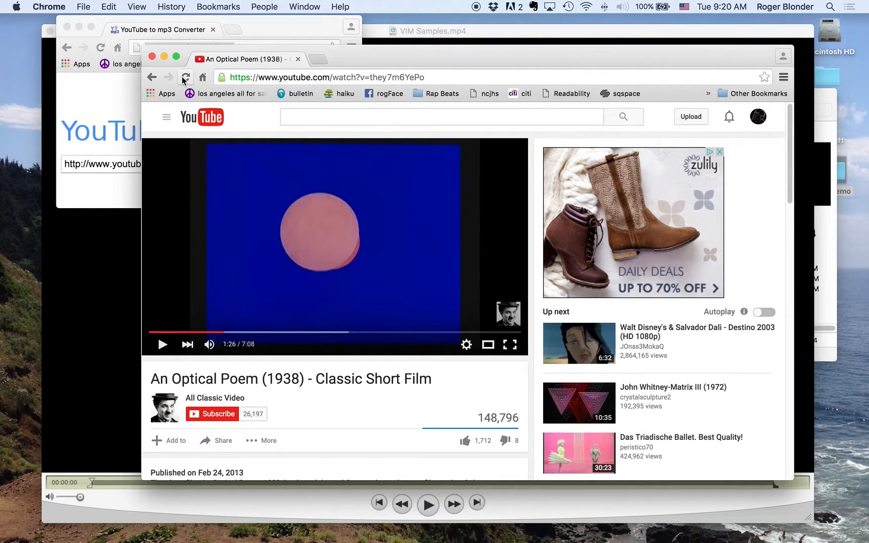
{"action": "left_click", "coordinate": [152, 56]}
Step: Play VIM Samples.mp4 in QuickTime Player, skip ahead partway through, then pause and close the video
{"action": "left_click", "coordinate": [433, 410]}
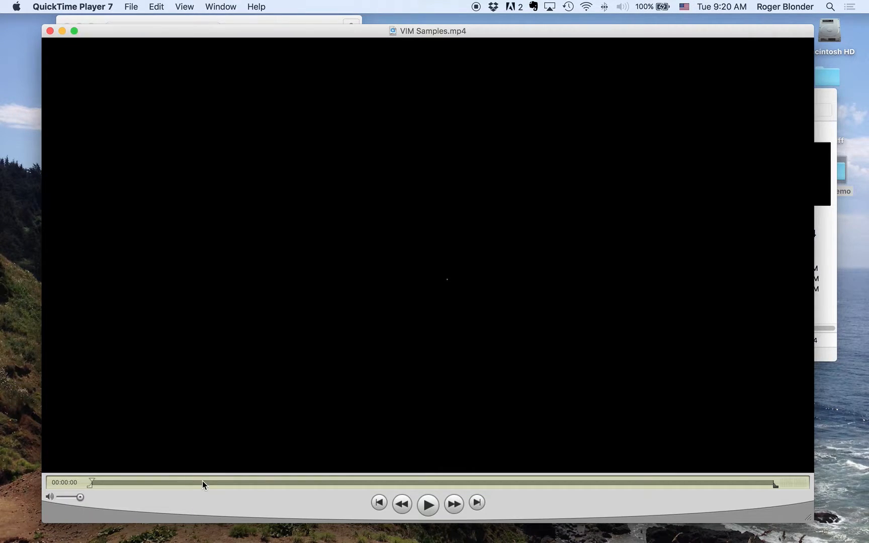
{"action": "left_click", "coordinate": [429, 505]}
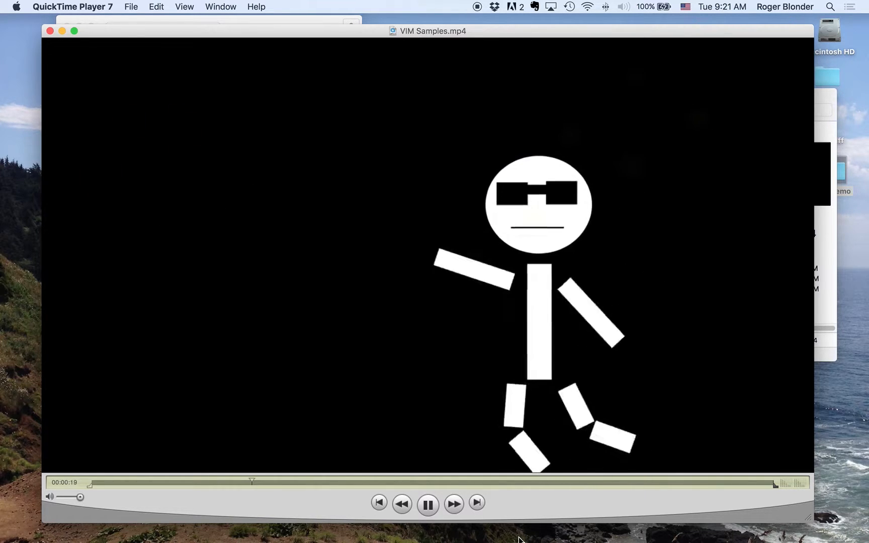
{"action": "mouse_move", "coordinate": [487, 541]}
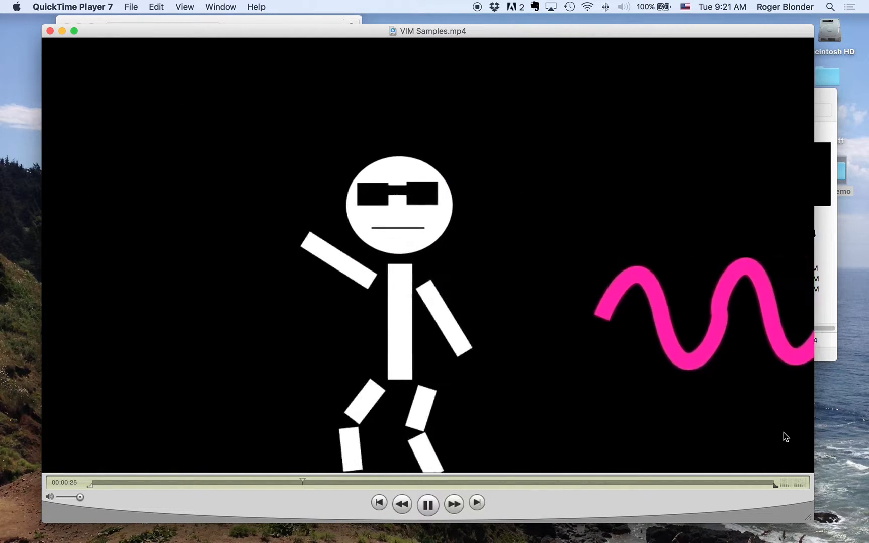
{"action": "left_click_drag", "start_coordinate": [317, 481], "coordinate": [528, 480]}
{"action": "key", "text": "space"}
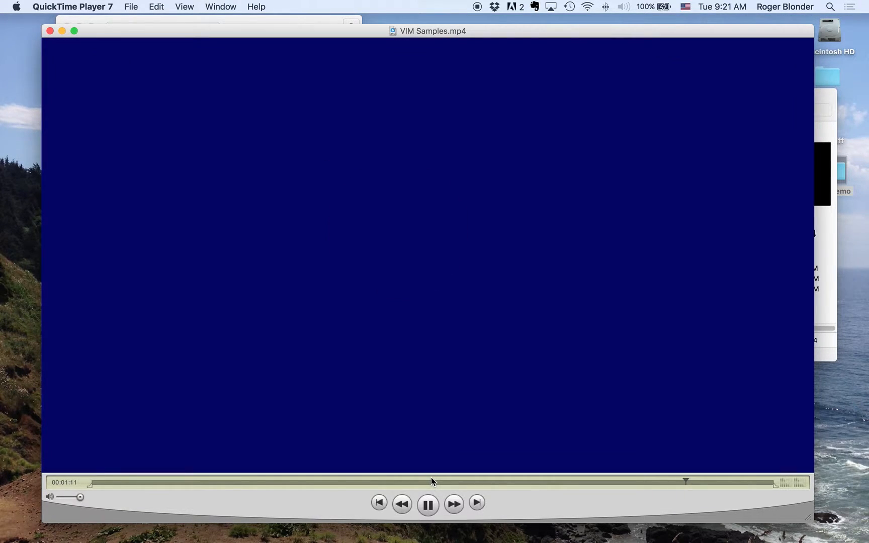
{"action": "left_click", "coordinate": [429, 503]}
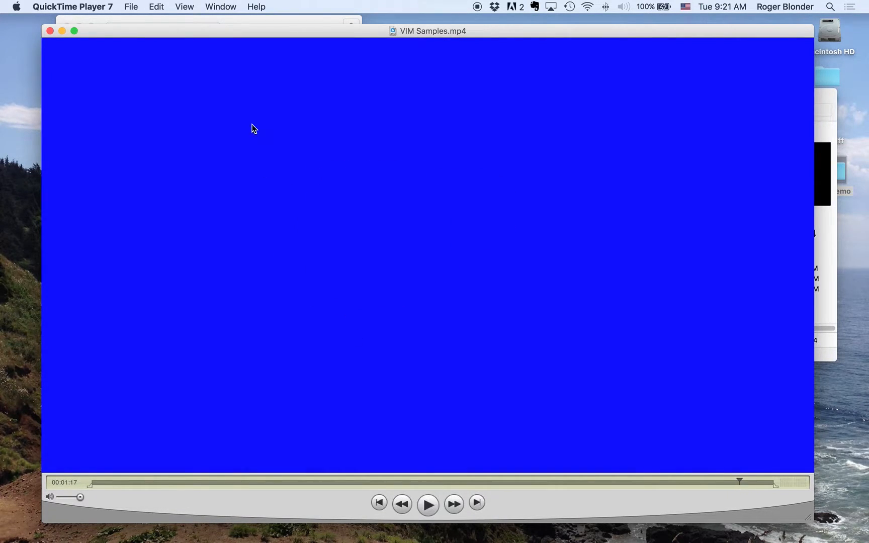
{"action": "left_click", "coordinate": [50, 31]}
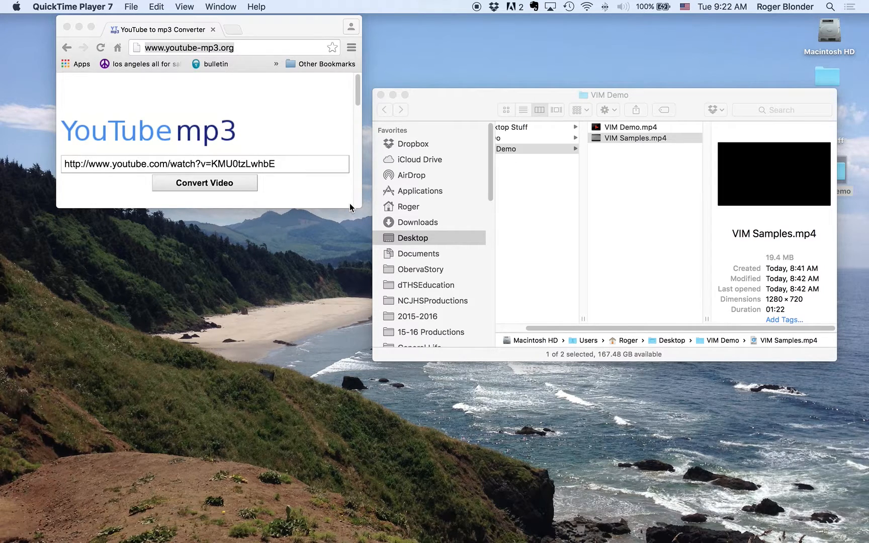
Step: Switch to After Effects and import VIM Demo.mp4 from the VIM Demo folder on the Desktop
{"action": "left_click_drag", "start_coordinate": [497, 90], "coordinate": [497, 33]}
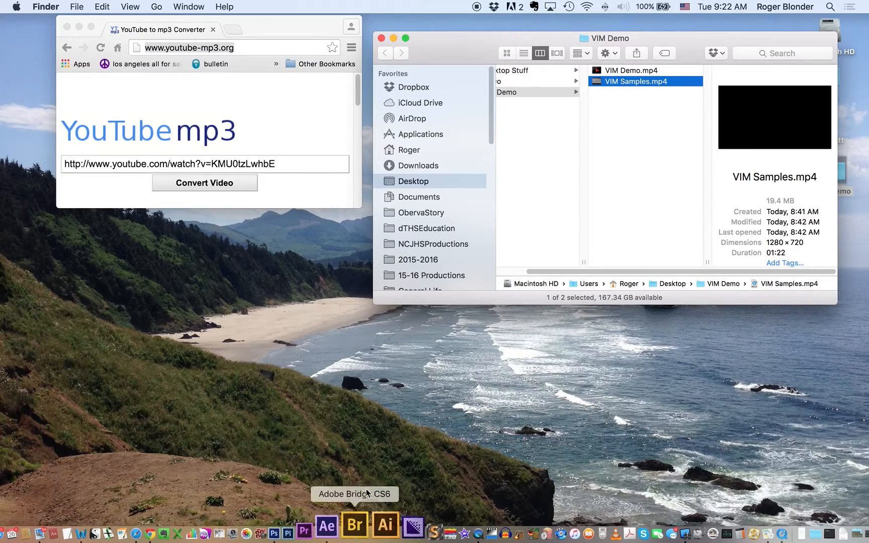
{"action": "left_click", "coordinate": [353, 531]}
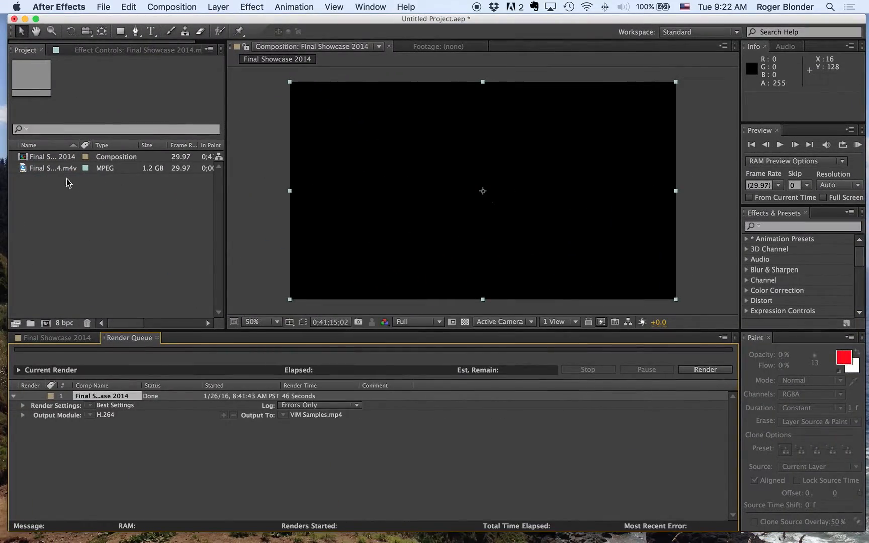
{"action": "left_click", "coordinate": [28, 169]}
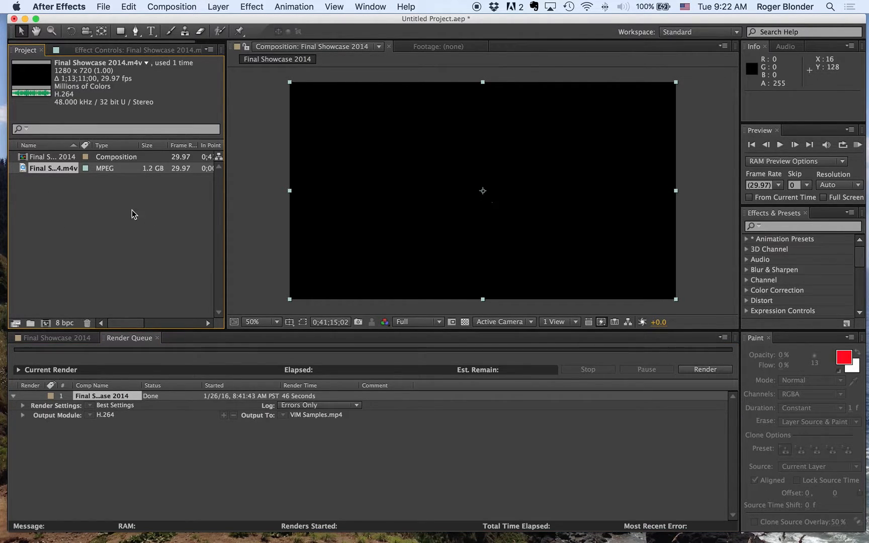
{"action": "left_click", "coordinate": [64, 201]}
{"action": "double_click", "coordinate": [105, 204]}
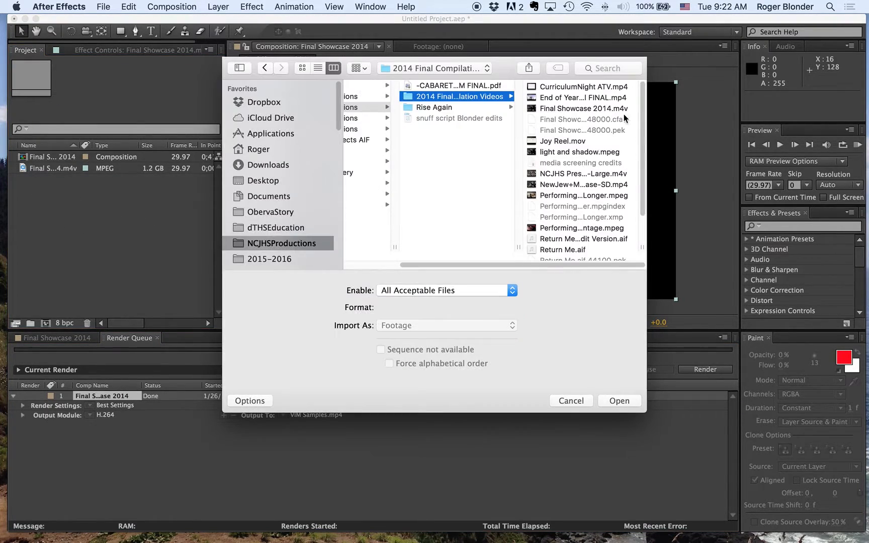
{"action": "left_click", "coordinate": [267, 180]}
{"action": "left_click", "coordinate": [374, 108]}
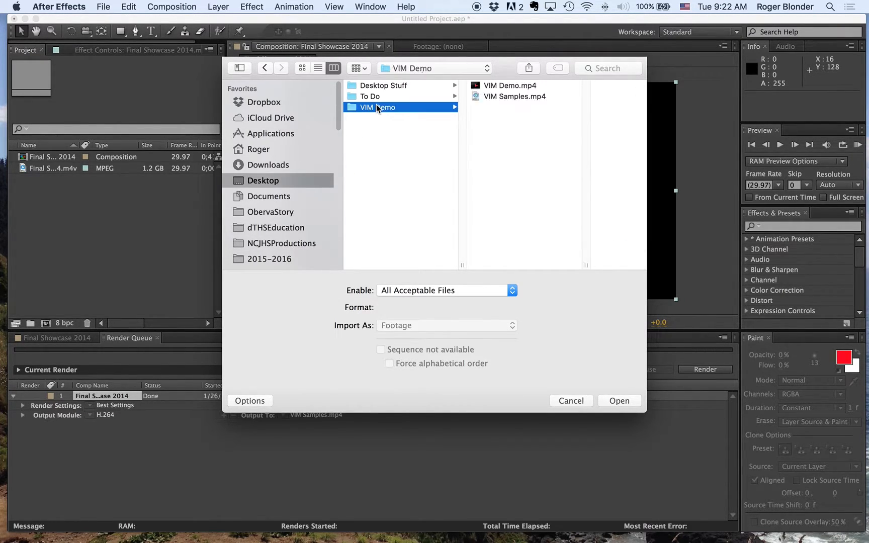
{"action": "left_click", "coordinate": [509, 86]}
{"action": "left_click", "coordinate": [614, 401]}
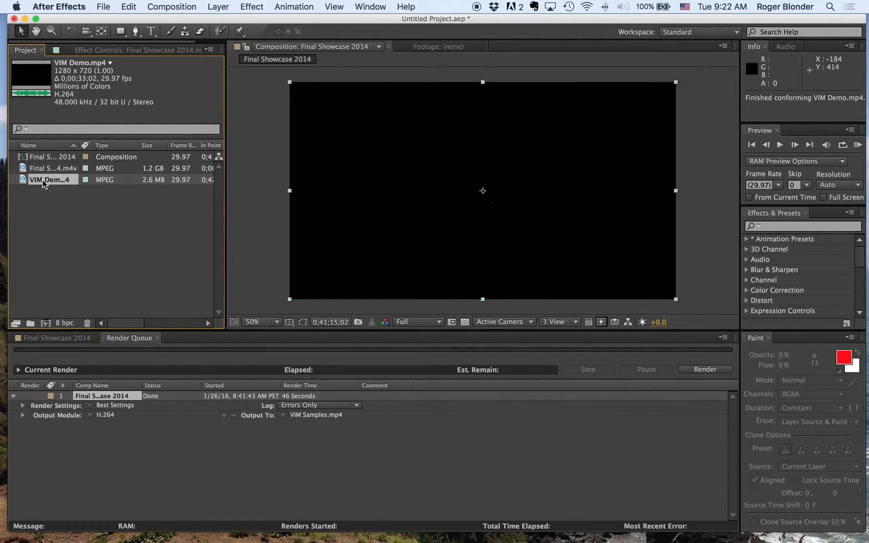
Step: Create a new composition 1280 px wide and 720 px high with a duration of 0:00:15:00
{"action": "left_click_drag", "start_coordinate": [44, 182], "coordinate": [70, 345]}
{"action": "left_click", "coordinate": [216, 6]}
{"action": "mouse_move", "coordinate": [172, 6]}
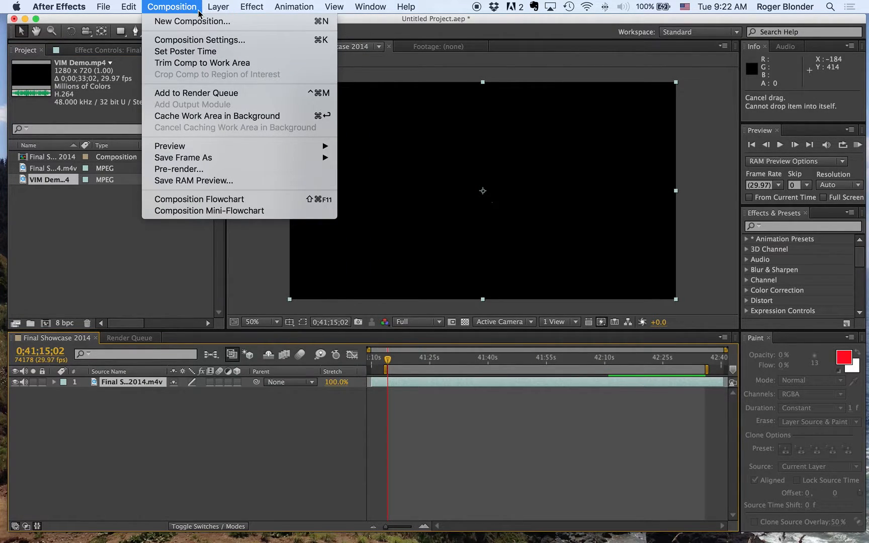
{"action": "left_click", "coordinate": [195, 24]}
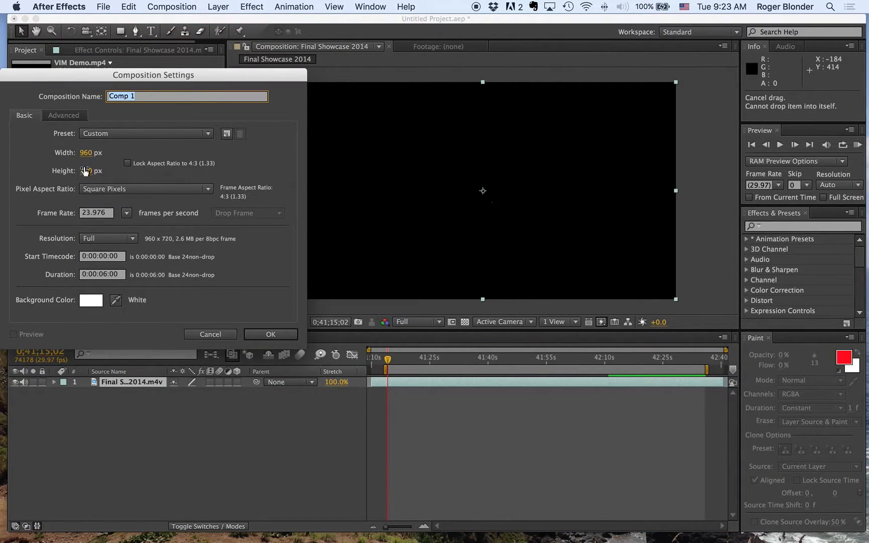
{"action": "left_click", "coordinate": [85, 154]}
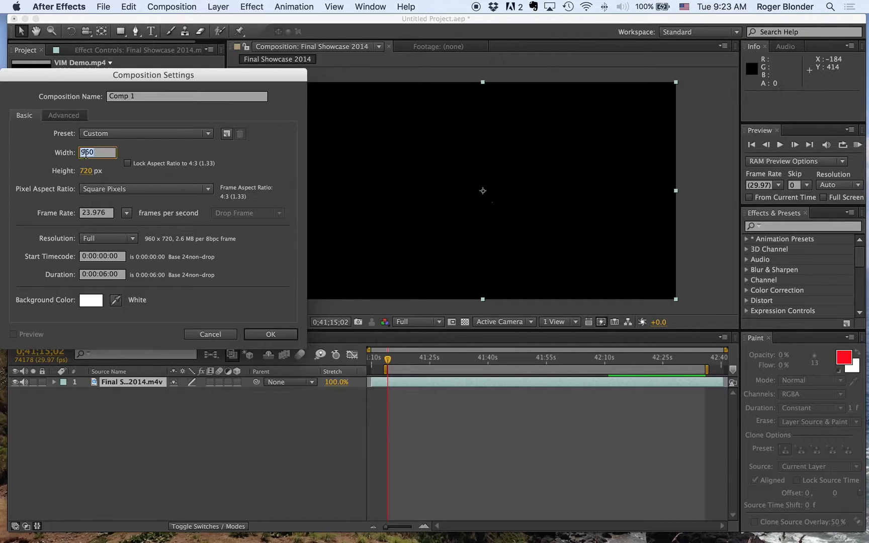
{"action": "type", "text": "1280"}
{"action": "key", "text": "Tab"}
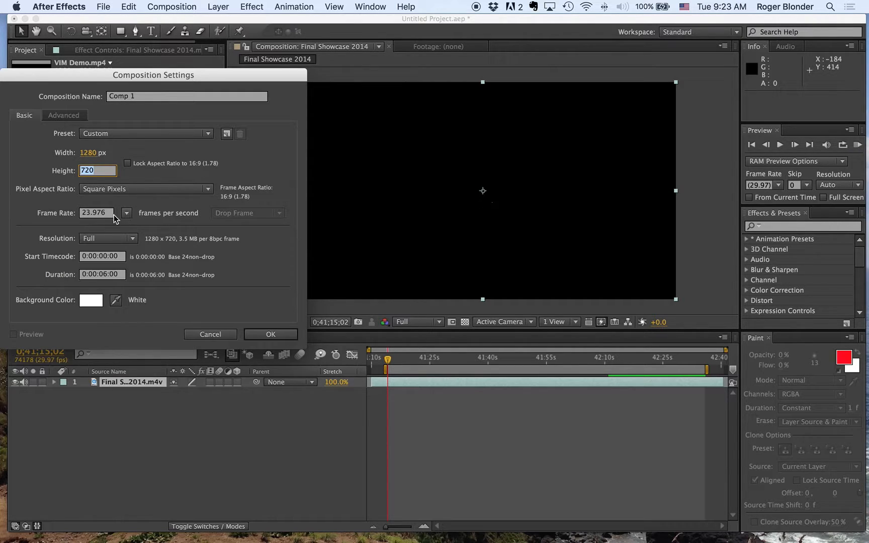
{"action": "left_click", "coordinate": [106, 276]}
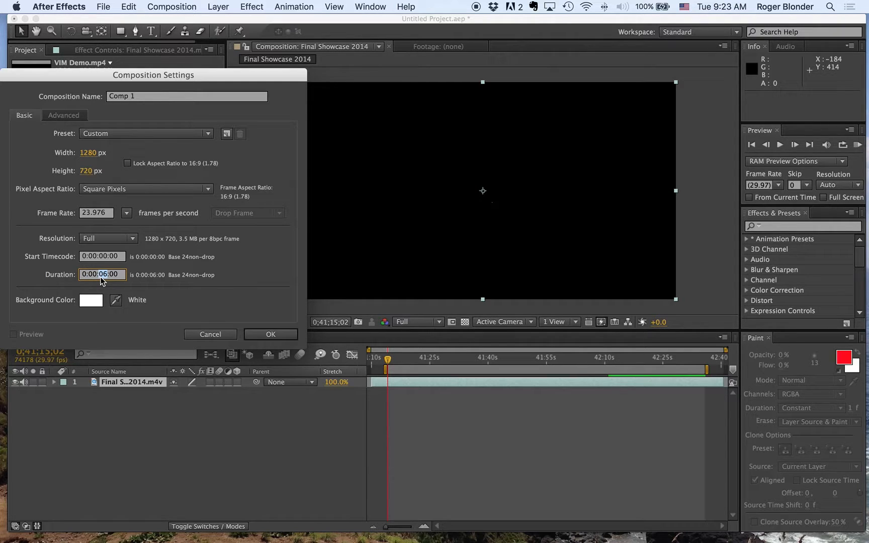
{"action": "type", "text": "15"}
{"action": "left_click", "coordinate": [282, 336]}
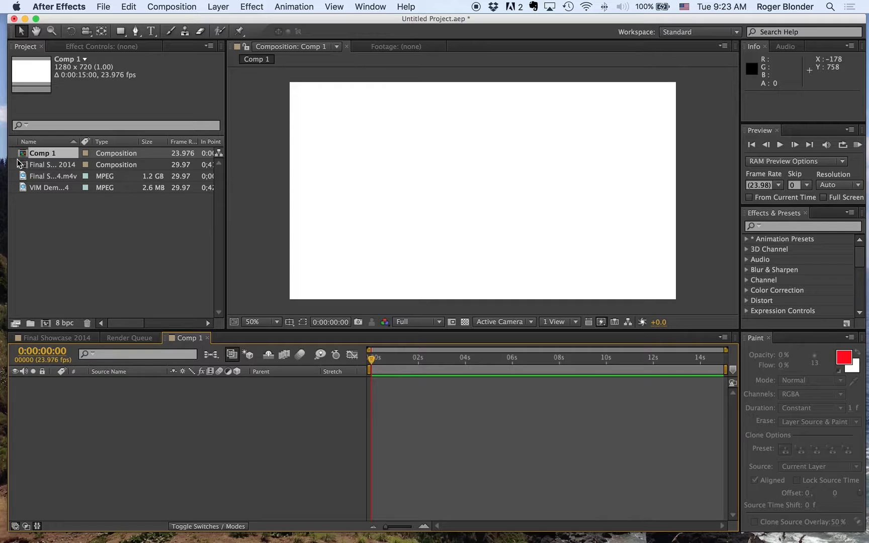
Step: Add VIM Demo.mp4 as a layer in Comp 1 and turn off the layer's video visibility
{"action": "left_click_drag", "start_coordinate": [21, 186], "coordinate": [71, 405]}
{"action": "left_click_drag", "start_coordinate": [376, 358], "coordinate": [418, 360]}
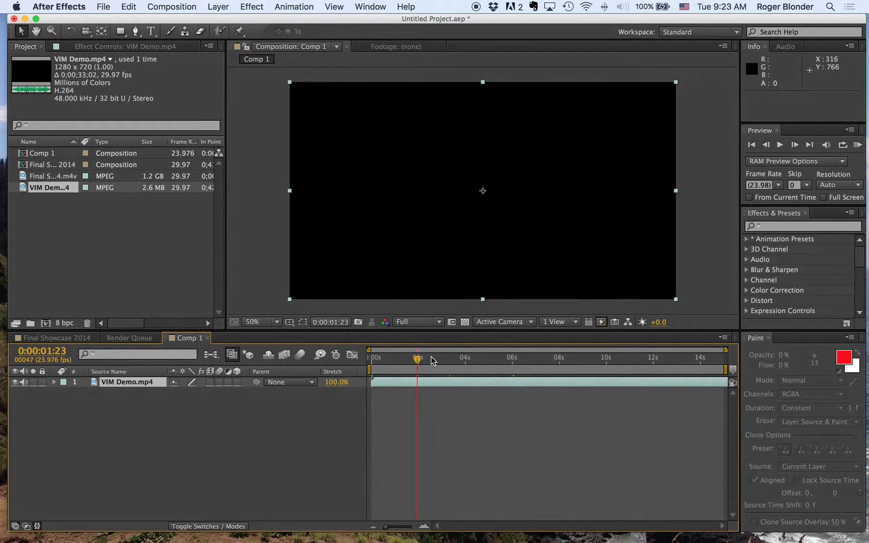
{"action": "left_click", "coordinate": [15, 383]}
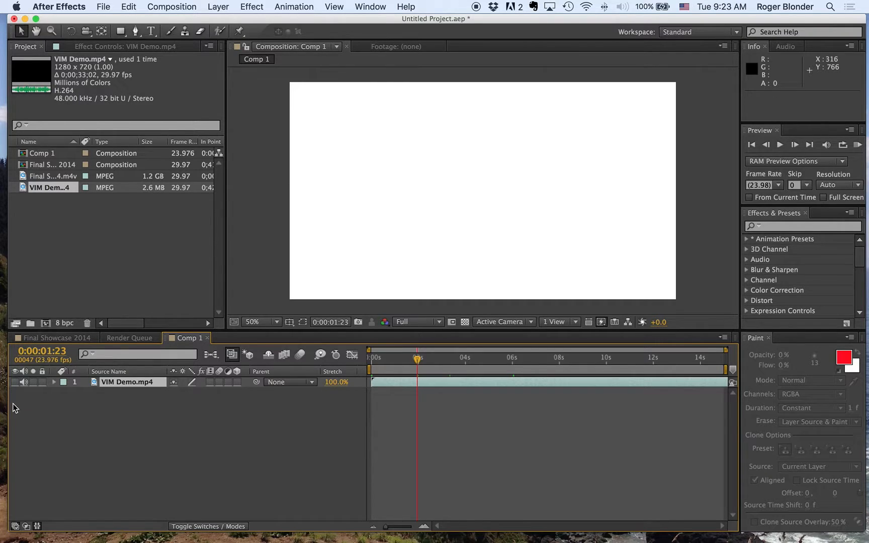
Step: Expand the VIM Demo.mp4 layer's audio properties to display its waveform
{"action": "left_click", "coordinate": [55, 383]}
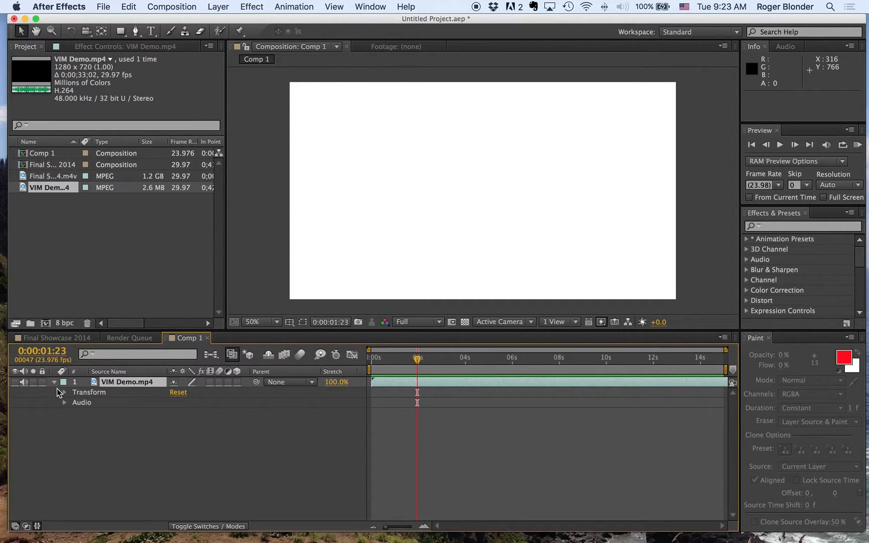
{"action": "left_click", "coordinate": [64, 403]}
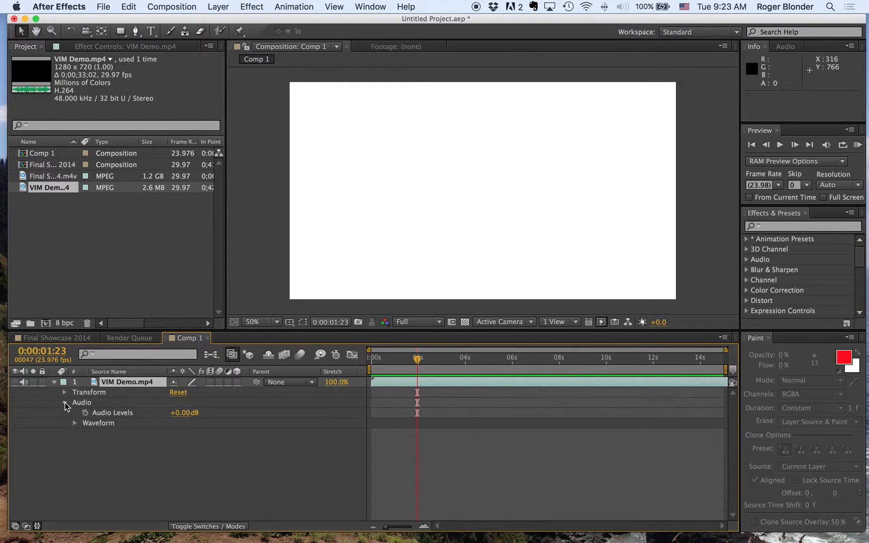
{"action": "left_click", "coordinate": [75, 424]}
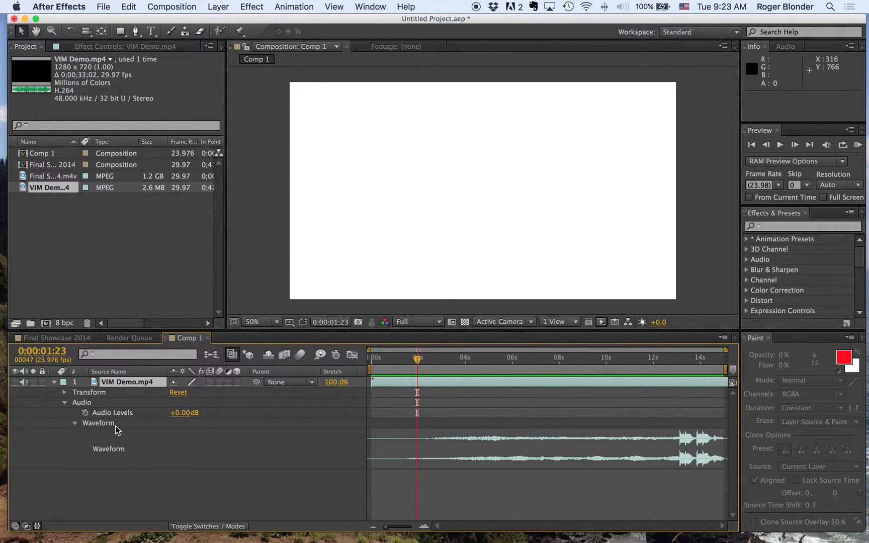
Step: Slide the VIM Demo.mp4 layer earlier so it begins at -0:00:11:02, and listen to it with normal playback and a RAM Preview
{"action": "left_click_drag", "start_coordinate": [582, 386], "coordinate": [391, 366]}
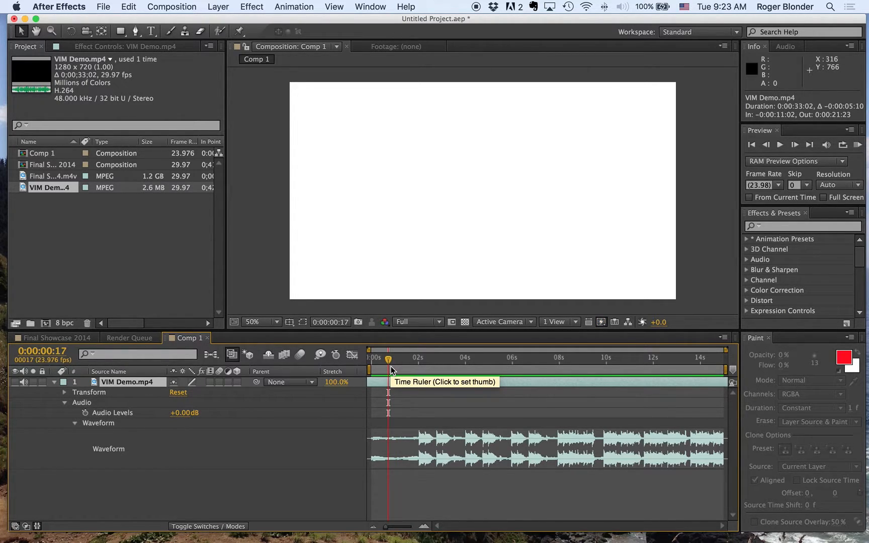
{"action": "key", "text": "space"}
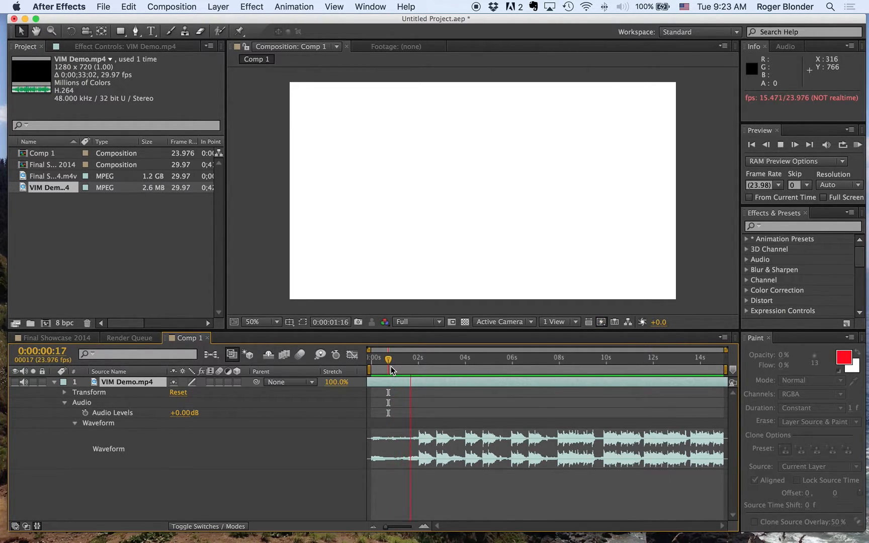
{"action": "key", "text": "space"}
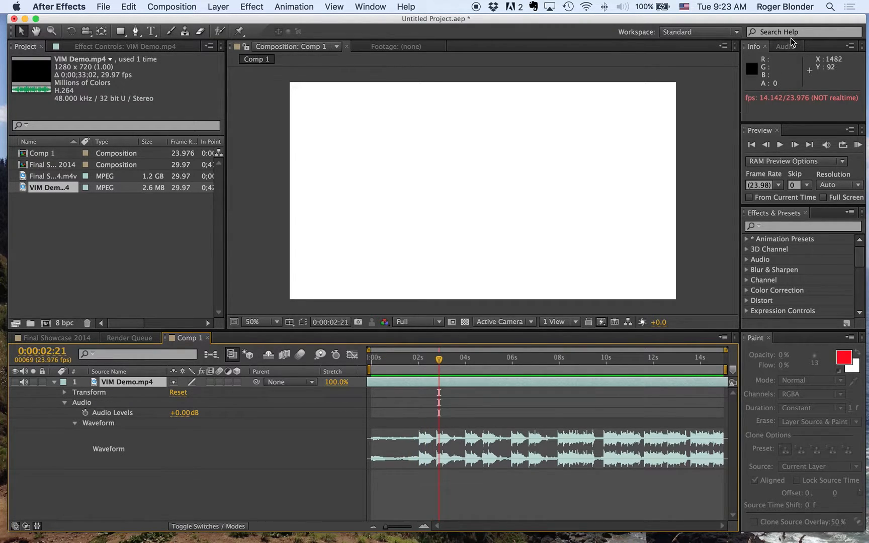
{"action": "left_click", "coordinate": [858, 145]}
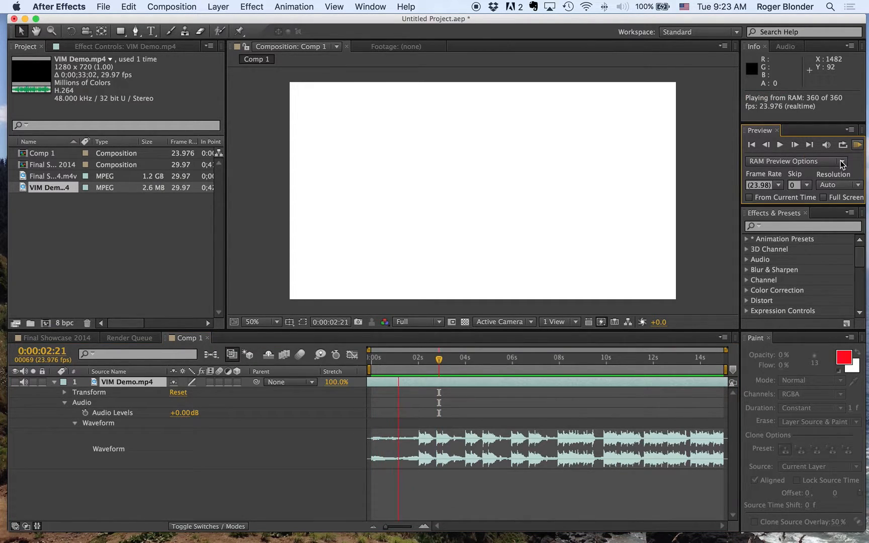
{"action": "key", "text": "space"}
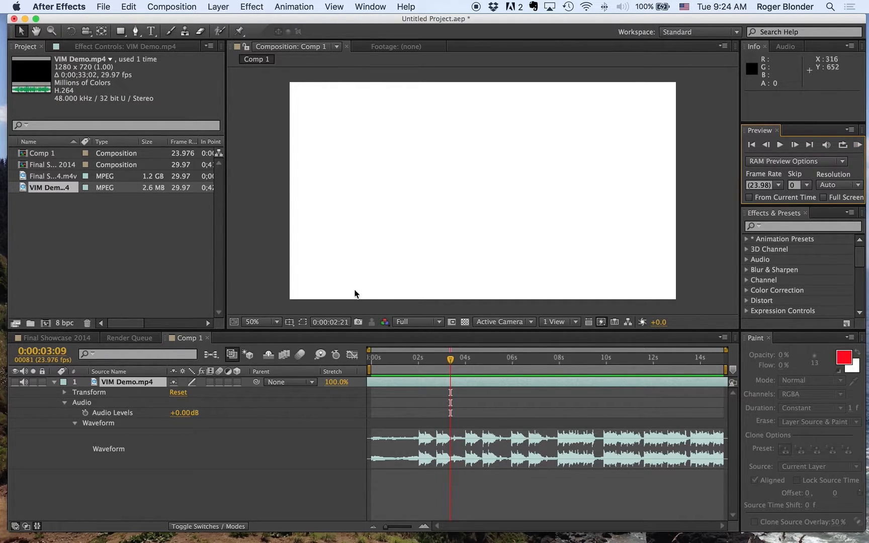
Step: Set the work area of Comp 1 to run from 0:00:02:06 to 0:00:10:20
{"action": "mouse_move", "coordinate": [417, 373]}
{"action": "left_mouse_down"}
{"action": "mouse_move", "coordinate": [690, 373]}
{"action": "mouse_move", "coordinate": [457, 383]}
{"action": "mouse_move", "coordinate": [438, 382]}
{"action": "mouse_move", "coordinate": [432, 364]}
{"action": "mouse_move", "coordinate": [444, 361]}
{"action": "mouse_move", "coordinate": [425, 366]}
{"action": "left_mouse_up"}
{"action": "key", "text": "b"}
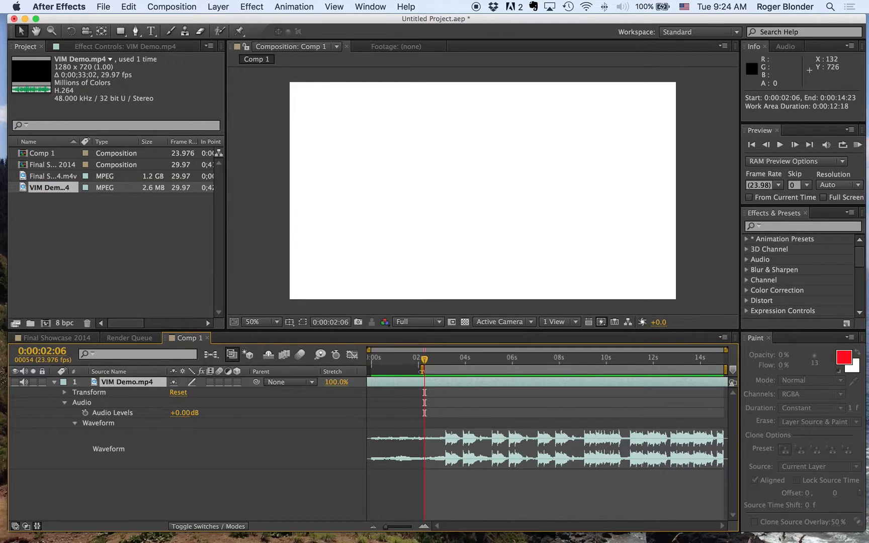
{"action": "left_click_drag", "start_coordinate": [424, 359], "coordinate": [626, 361]}
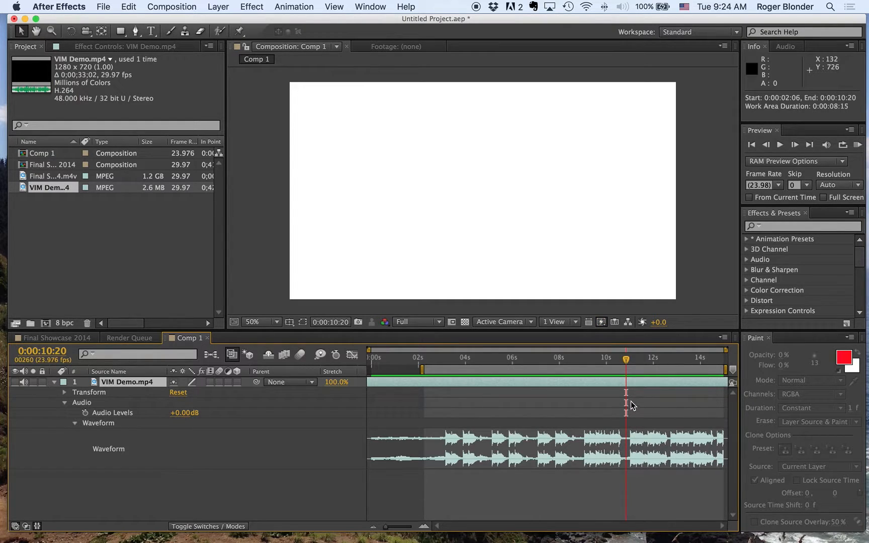
{"action": "key", "text": "n"}
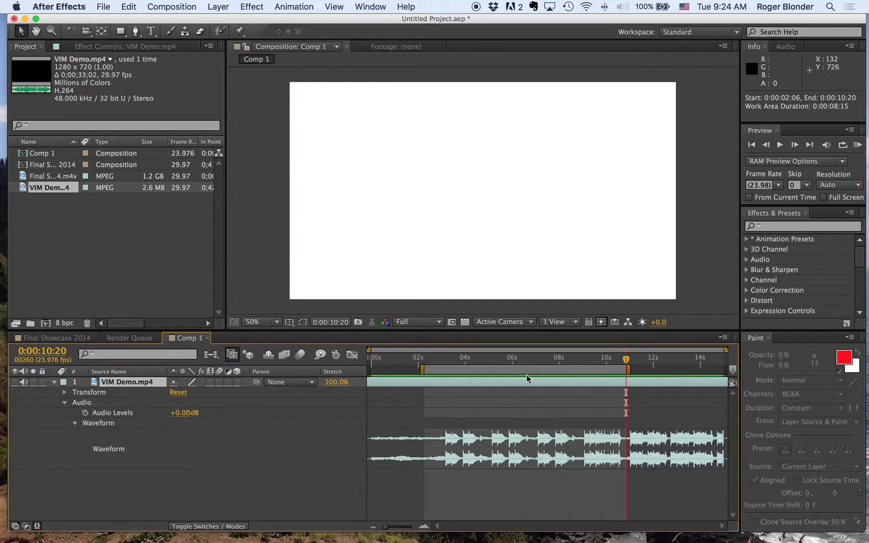
Step: Slide and trim the VIM Demo.mp4 layer in the timeline so that it starts at 0:00:03:17
{"action": "left_click_drag", "start_coordinate": [471, 382], "coordinate": [758, 380]}
{"action": "left_click_drag", "start_coordinate": [425, 382], "coordinate": [594, 390]}
{"action": "left_click_drag", "start_coordinate": [498, 357], "coordinate": [459, 361]}
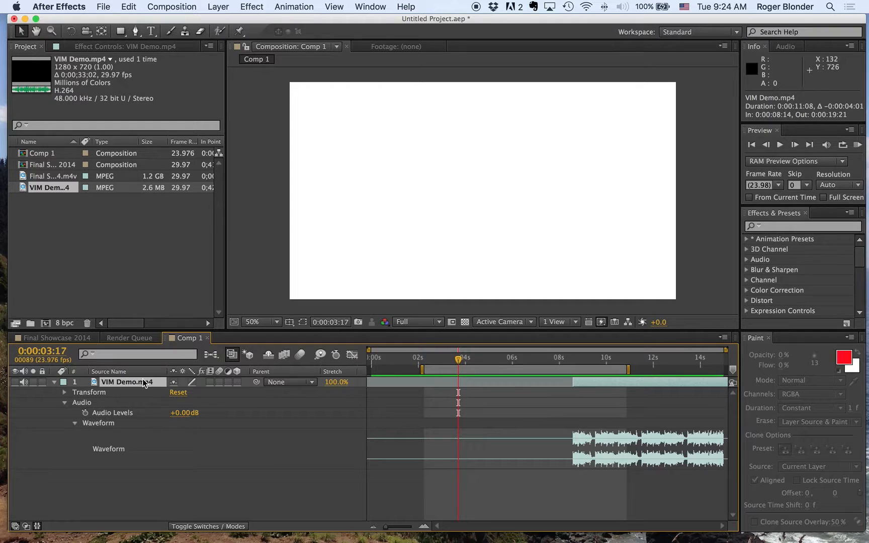
{"action": "left_click_drag", "start_coordinate": [574, 382], "coordinate": [684, 382]}
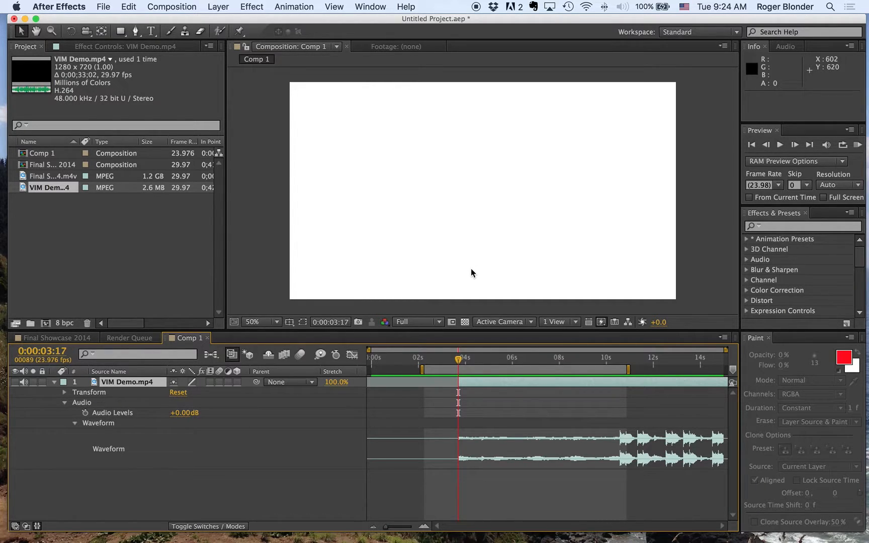
Step: Trim the quiet intro off the start of the VIM Demo.mp4 layer and slide the layer so its audio begins at 0:00:02:06
{"action": "left_click_drag", "start_coordinate": [452, 358], "coordinate": [422, 368]}
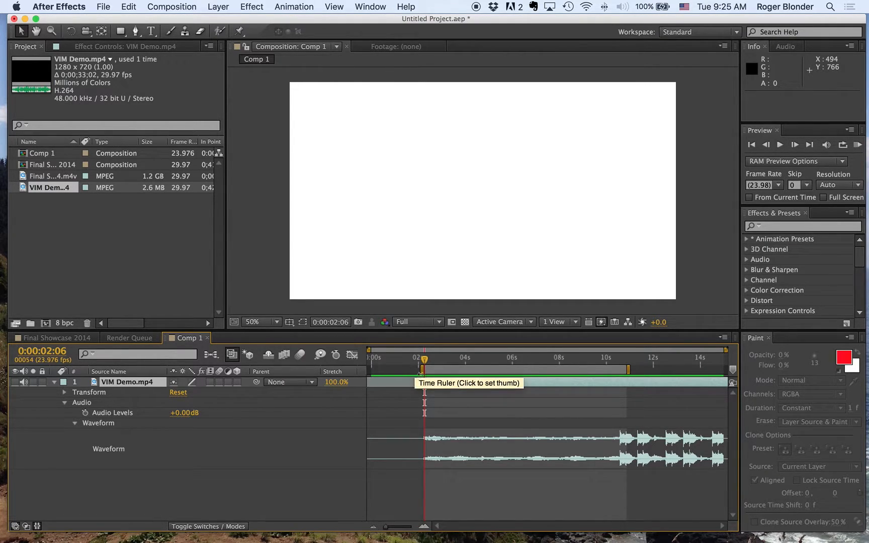
{"action": "left_click_drag", "start_coordinate": [424, 382], "coordinate": [615, 387]}
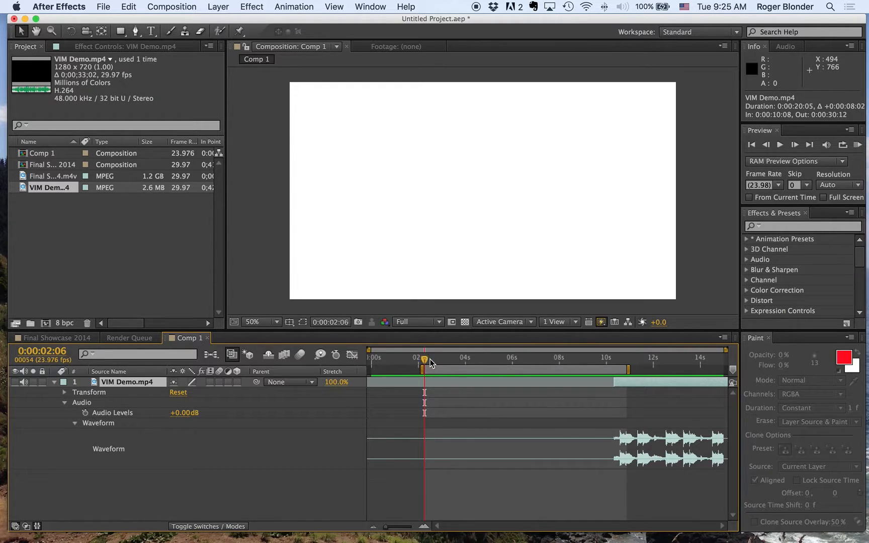
{"action": "key", "text": "super+z"}
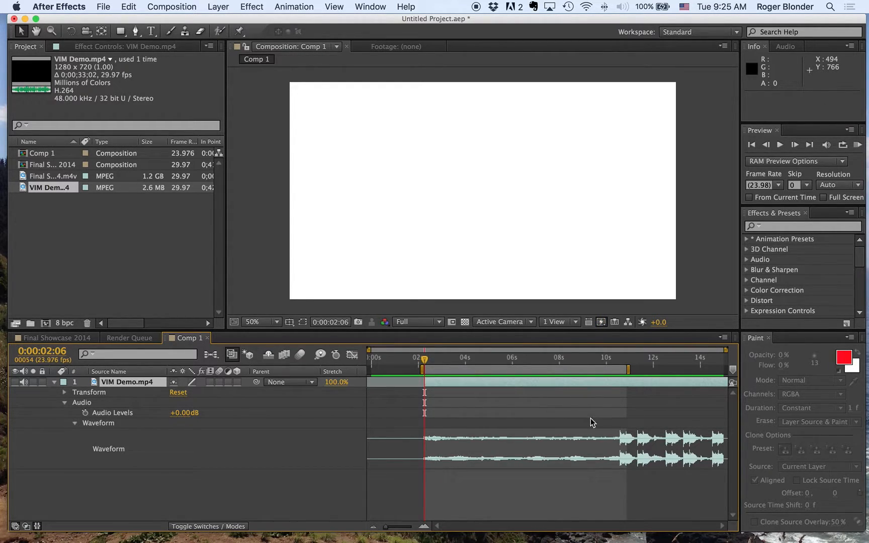
{"action": "left_click_drag", "start_coordinate": [427, 379], "coordinate": [613, 381]}
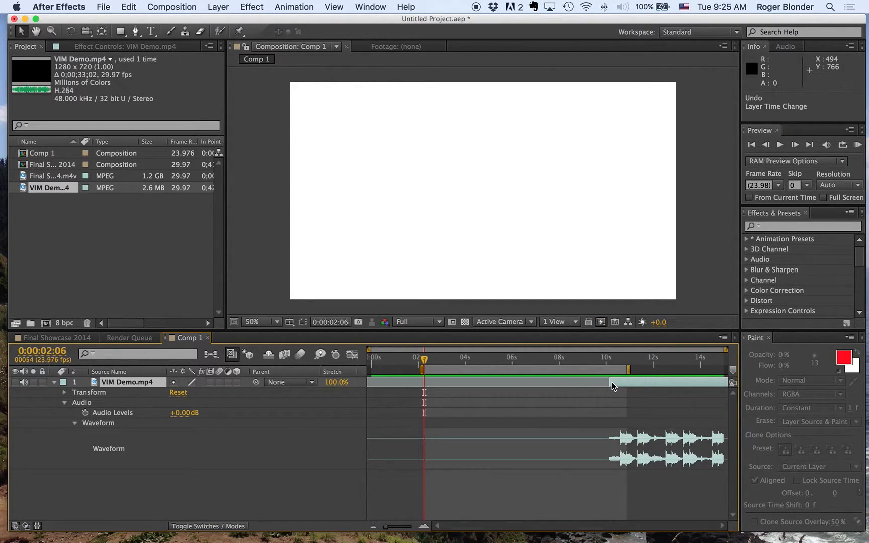
{"action": "key", "text": "super+z"}
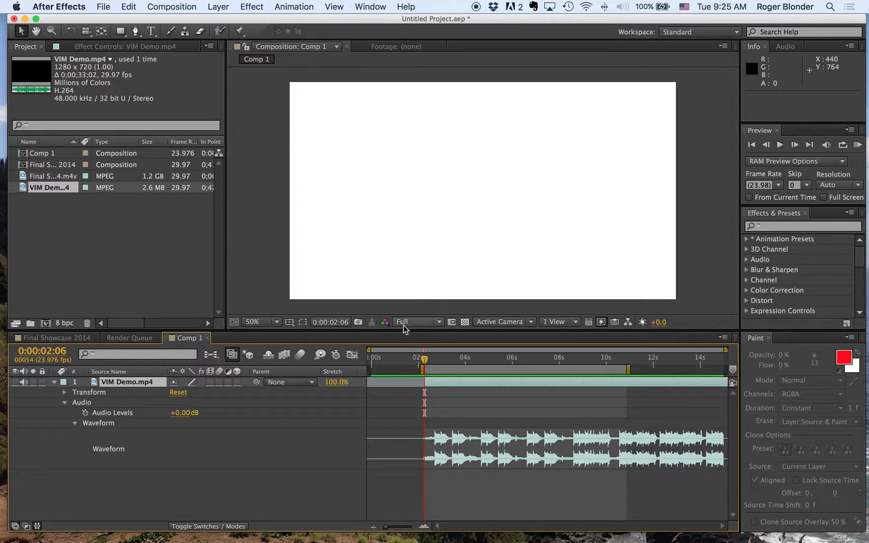
Step: End the work area at 0:00:10:06, just before the next musical phrase, and trim Comp 1 to the work area
{"action": "left_click_drag", "start_coordinate": [425, 359], "coordinate": [616, 371]}
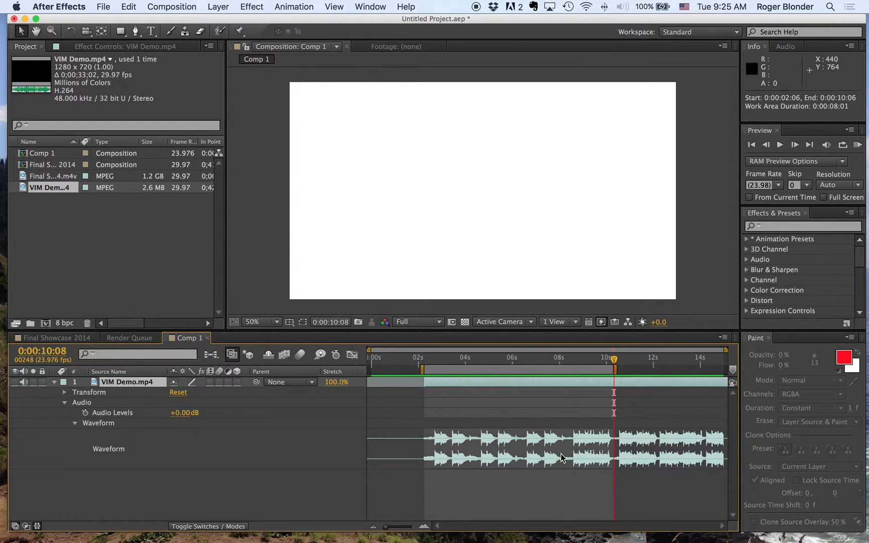
{"action": "left_click", "coordinate": [177, 4]}
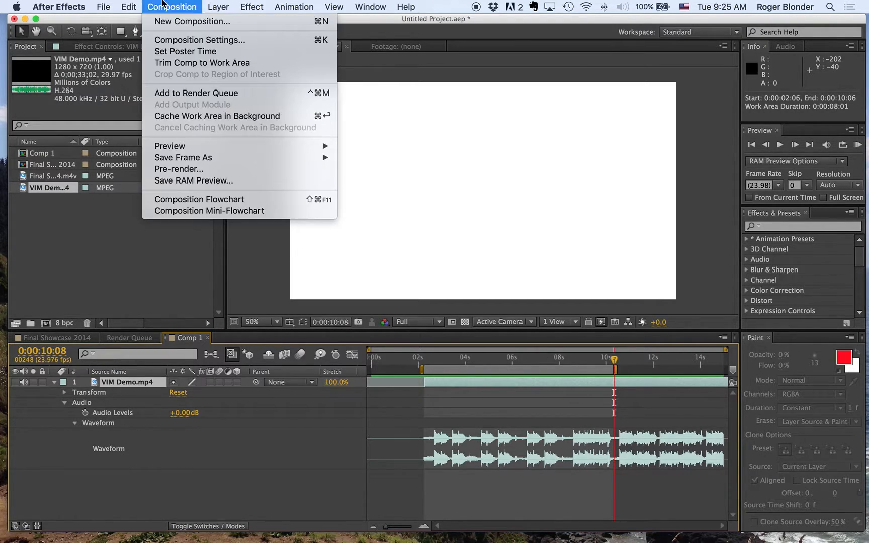
{"action": "left_click", "coordinate": [168, 63]}
Step: Return to the start of the trimmed composition and listen to the music with a RAM Preview
{"action": "left_click_drag", "start_coordinate": [411, 358], "coordinate": [326, 367]}
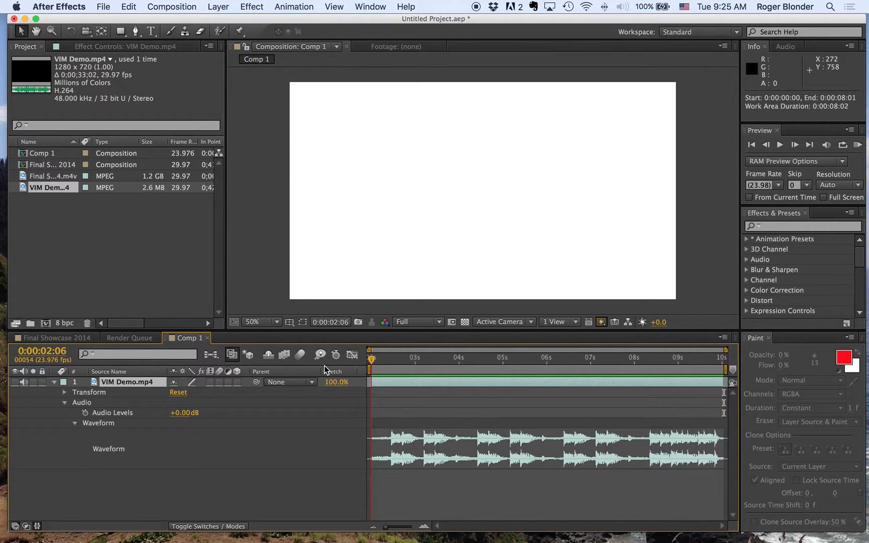
{"action": "mouse_move", "coordinate": [378, 360]}
{"action": "left_mouse_down"}
{"action": "mouse_move", "coordinate": [477, 360]}
{"action": "mouse_move", "coordinate": [384, 366]}
{"action": "left_mouse_up"}
{"action": "left_click", "coordinate": [858, 145]}
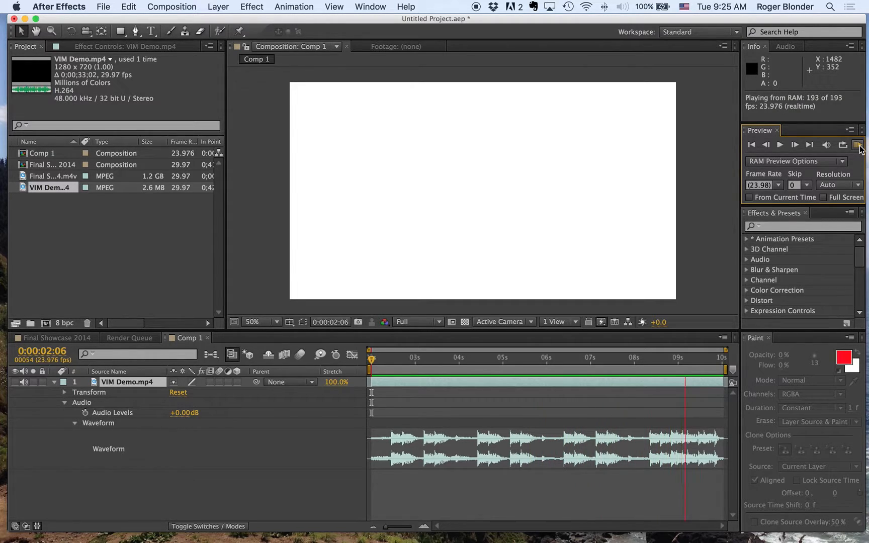
{"action": "key", "text": "space"}
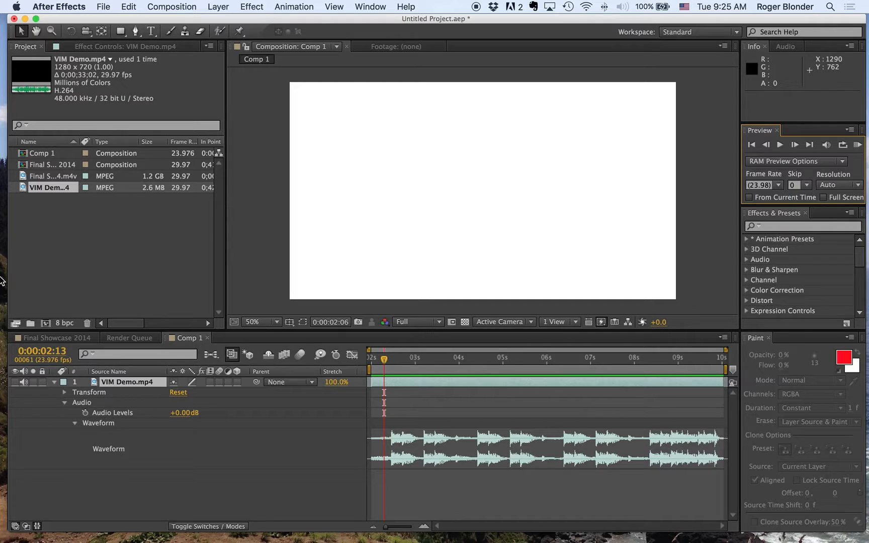
Step: Add a red solid layer 200 px wide and 200 px high to Comp 1
{"action": "left_click", "coordinate": [166, 6]}
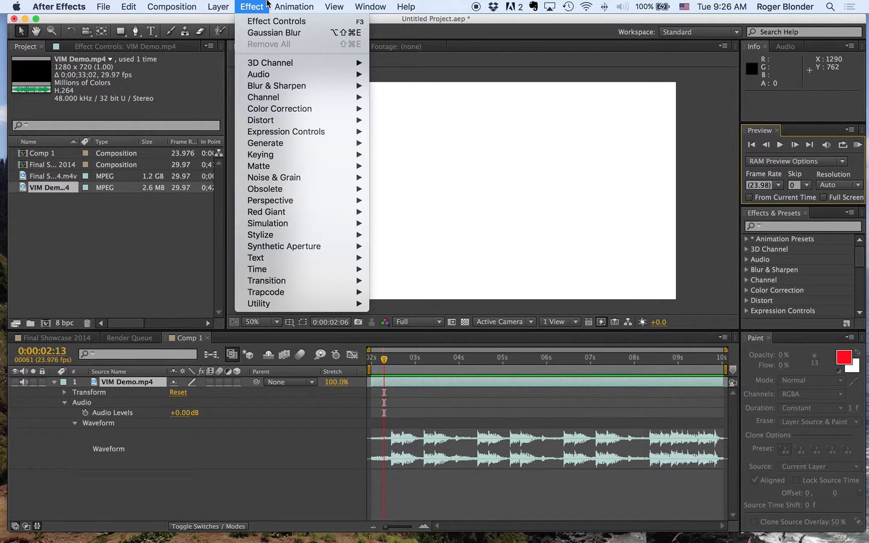
{"action": "left_click", "coordinate": [261, 5]}
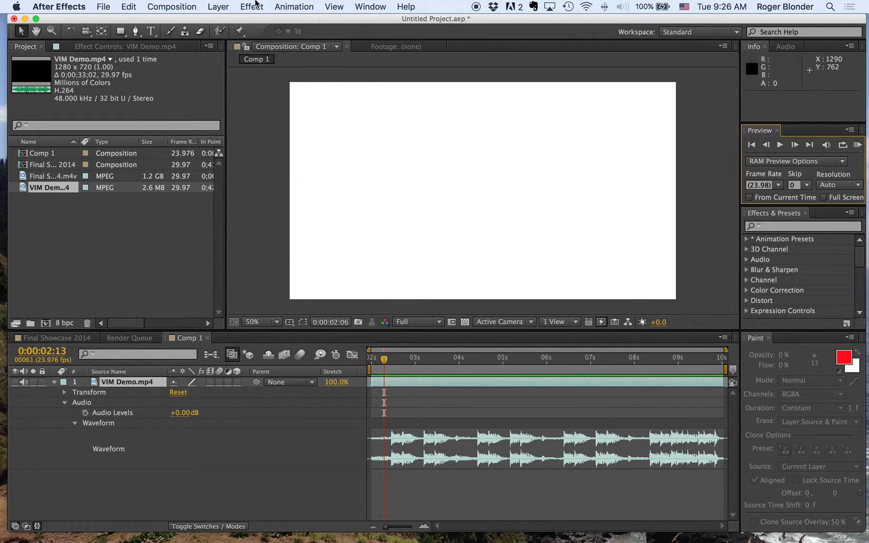
{"action": "left_click", "coordinate": [218, 6]}
{"action": "mouse_move", "coordinate": [281, 21]}
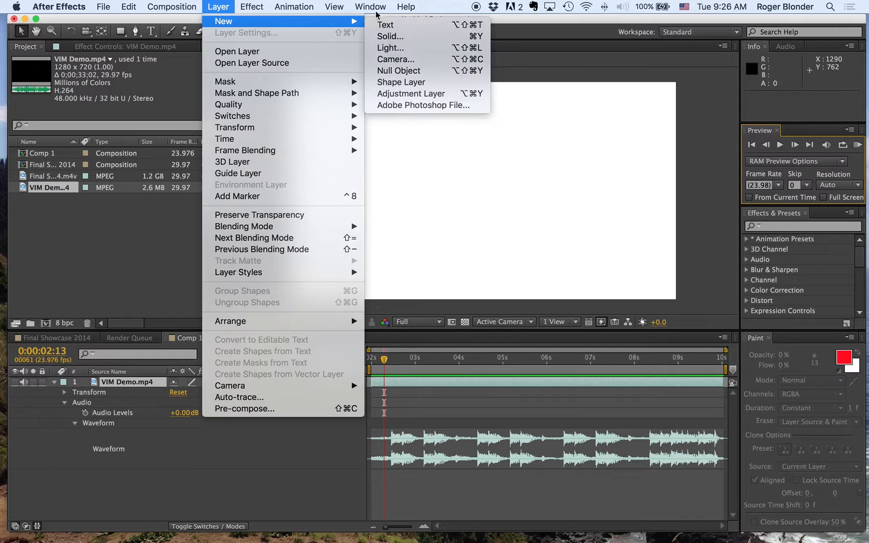
{"action": "left_click", "coordinate": [389, 35]}
{"action": "left_click", "coordinate": [100, 126]}
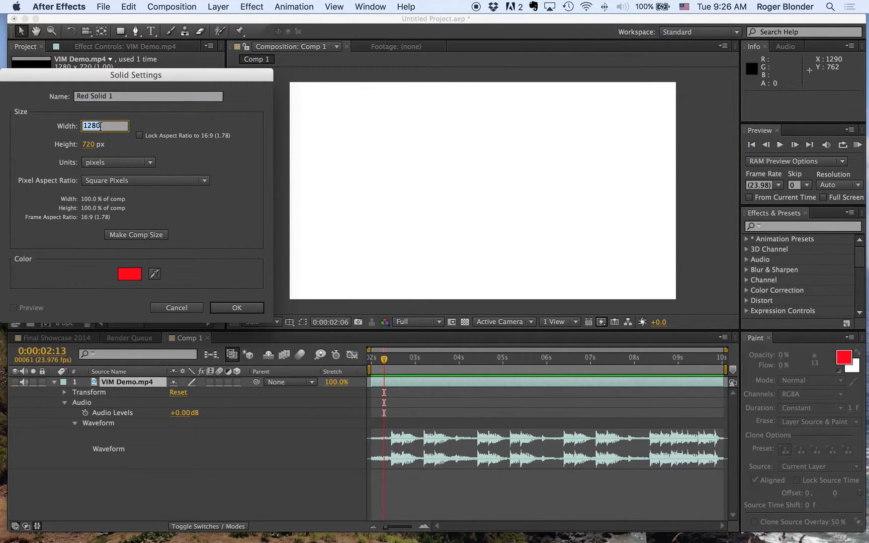
{"action": "type", "text": "200"}
{"action": "left_click", "coordinate": [88, 142]}
{"action": "type", "text": "200"}
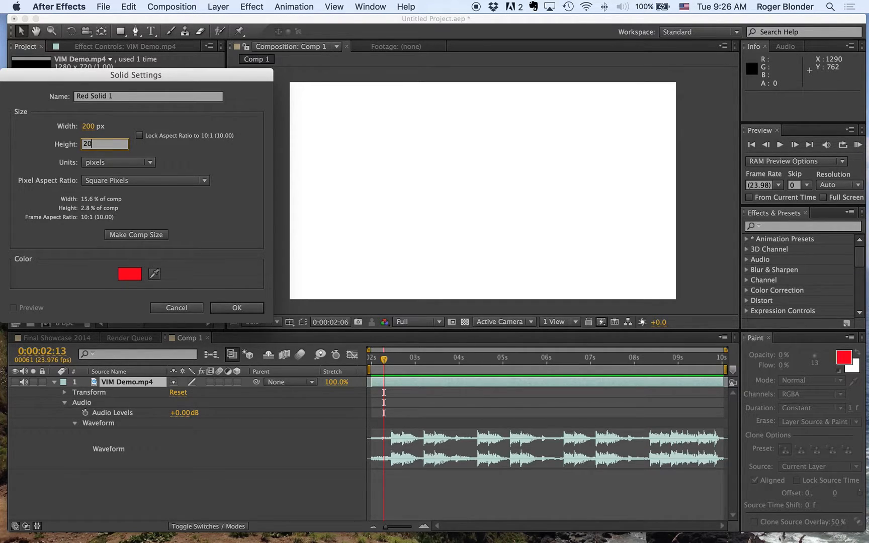
{"action": "left_click", "coordinate": [227, 308]}
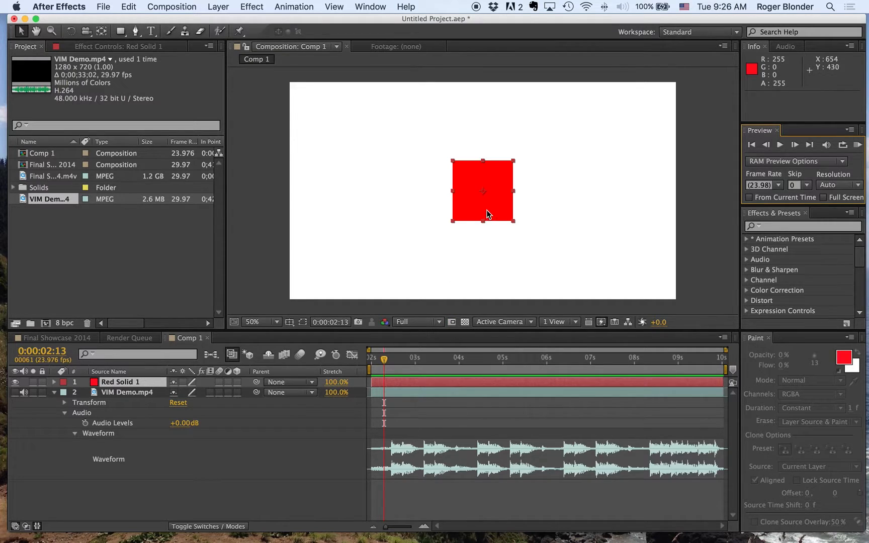
Step: Animate Red Solid 1 flying in from off the lower-left corner, at about -116, 806, to a Position keyframe at 640, 312 at 0:00:02:18
{"action": "left_click_drag", "start_coordinate": [486, 192], "coordinate": [485, 178]}
{"action": "left_click_drag", "start_coordinate": [388, 361], "coordinate": [392, 361]}
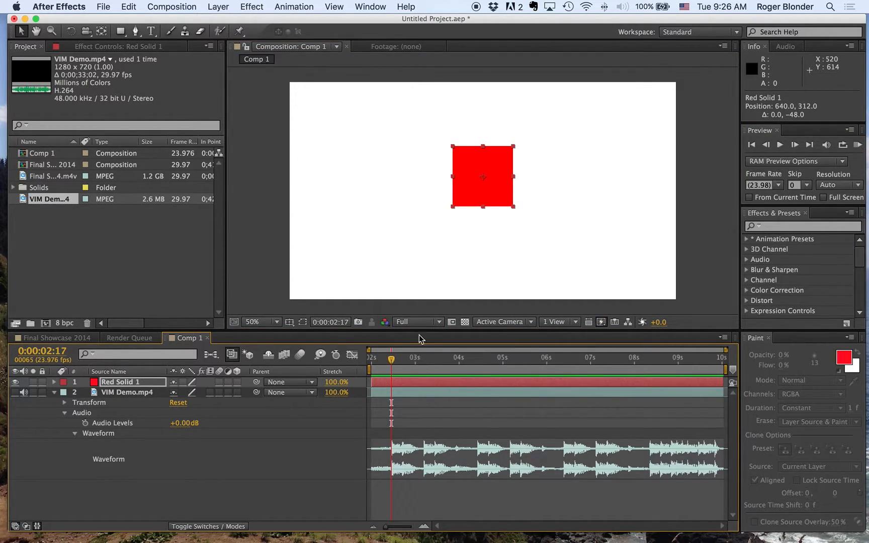
{"action": "left_click_drag", "start_coordinate": [392, 361], "coordinate": [393, 360]}
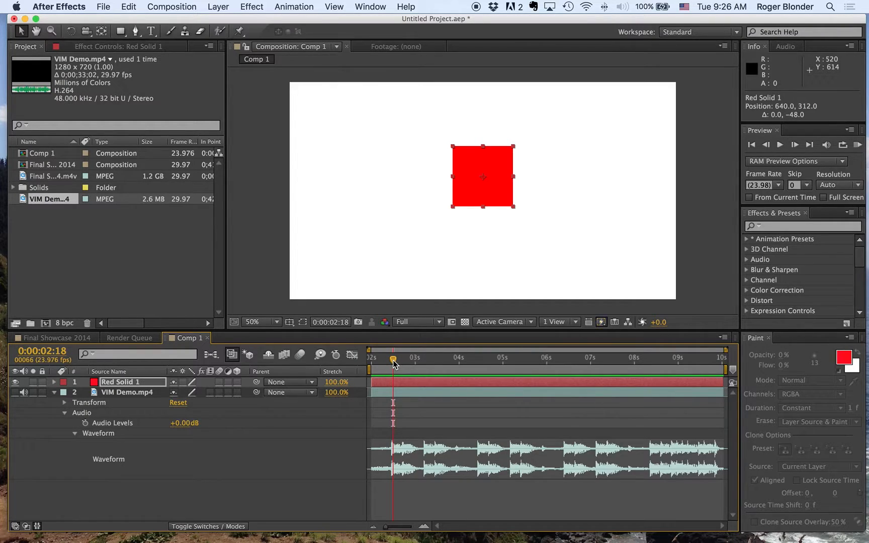
{"action": "key", "text": "alt+shift+p"}
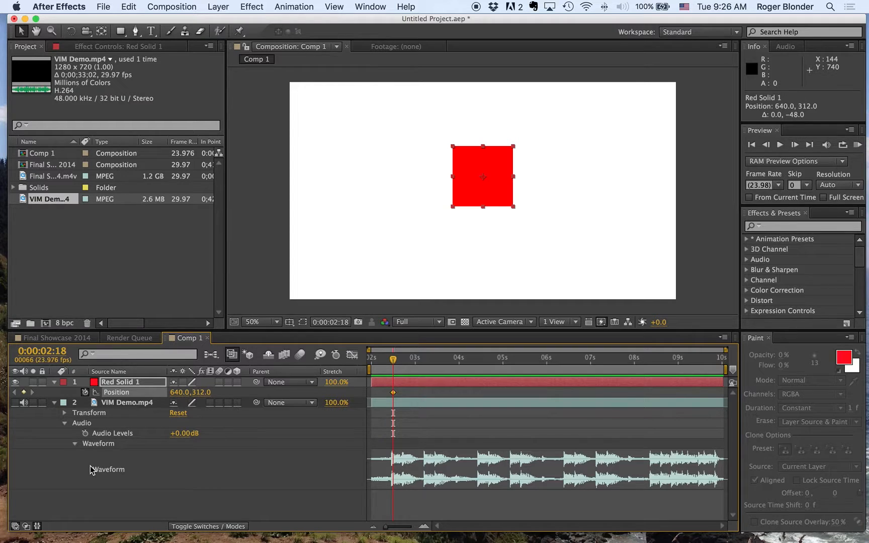
{"action": "left_click", "coordinate": [385, 360]}
{"action": "left_click_drag", "start_coordinate": [484, 198], "coordinate": [253, 349]}
Step: Move the current time to 0:00:02:23 and add a second red solid with the same settings as the first
{"action": "left_click_drag", "start_coordinate": [378, 361], "coordinate": [398, 363]}
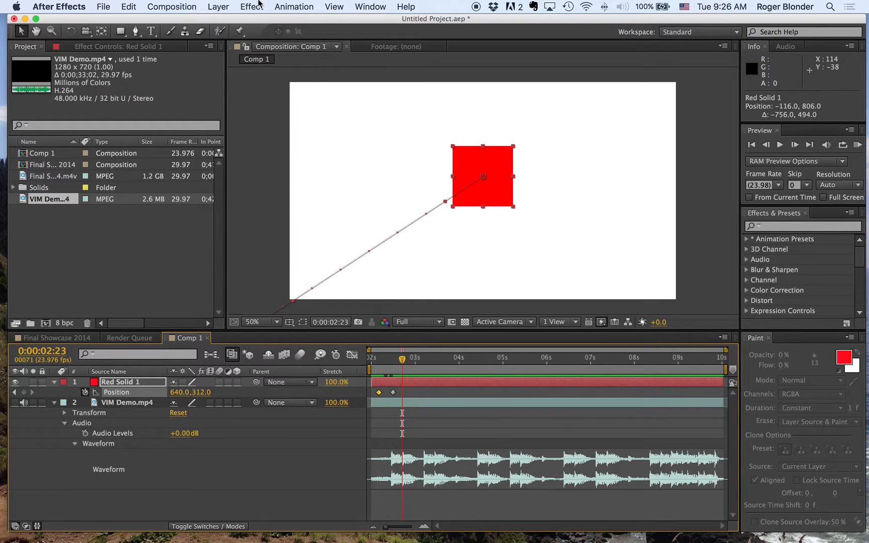
{"action": "left_click", "coordinate": [194, 6]}
{"action": "mouse_move", "coordinate": [217, 6]}
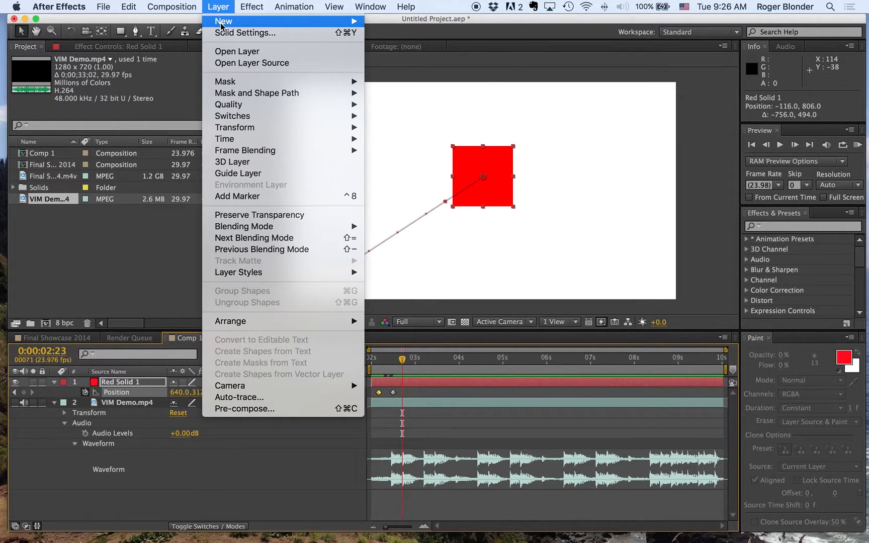
{"action": "mouse_move", "coordinate": [341, 21]}
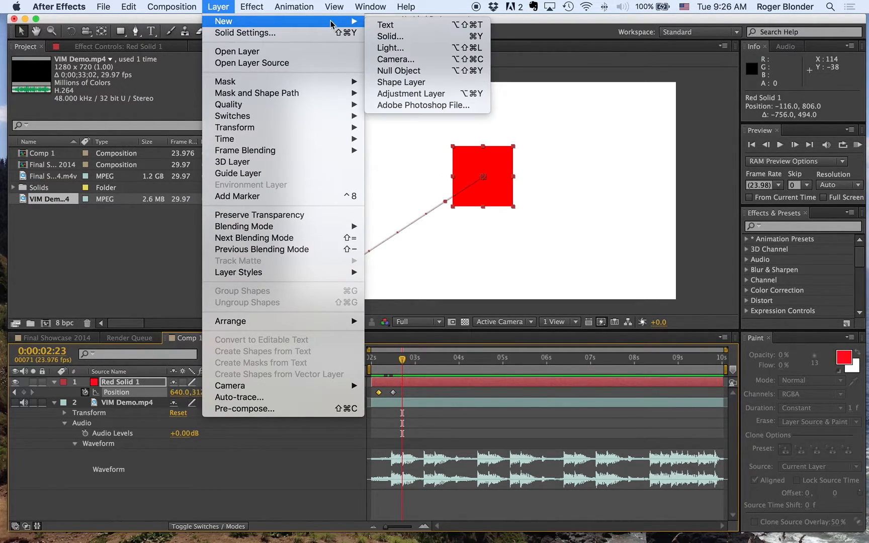
{"action": "left_click", "coordinate": [415, 36]}
{"action": "left_click", "coordinate": [225, 310]}
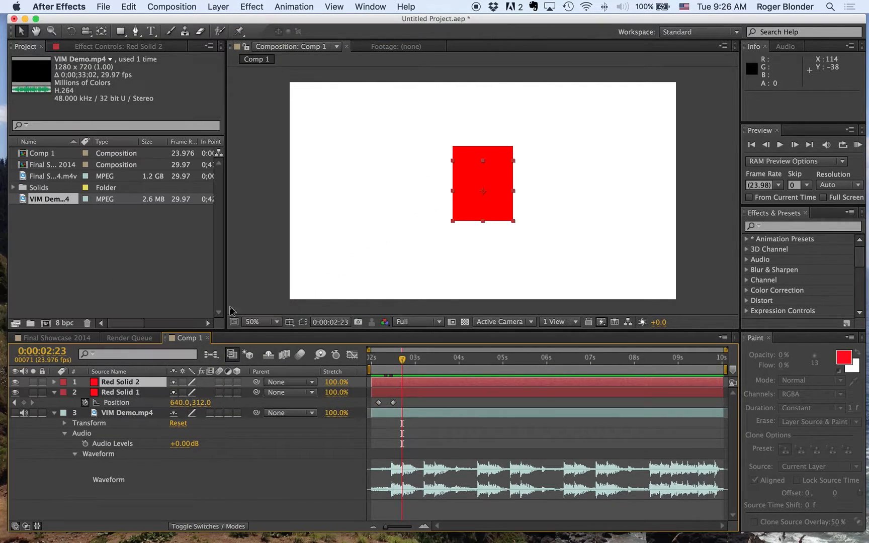
Step: Animate Red Solid 2 with Position keyframes at about 1424, 838 at 0:00:02:19 and at 640, 360 at 0:00:02:23
{"action": "left_click", "coordinate": [400, 358]}
{"action": "left_click", "coordinate": [401, 358]}
{"action": "key", "text": "alt+shift+p"}
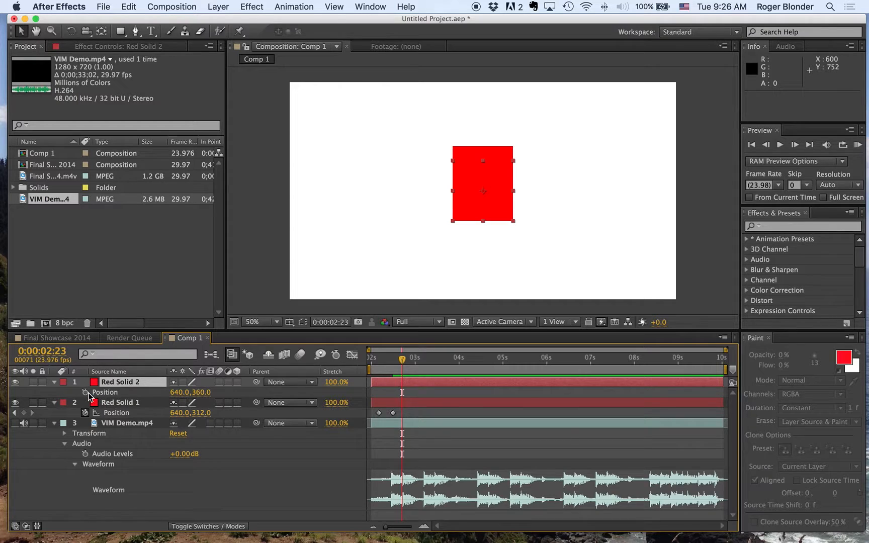
{"action": "left_click_drag", "start_coordinate": [403, 358], "coordinate": [395, 365]}
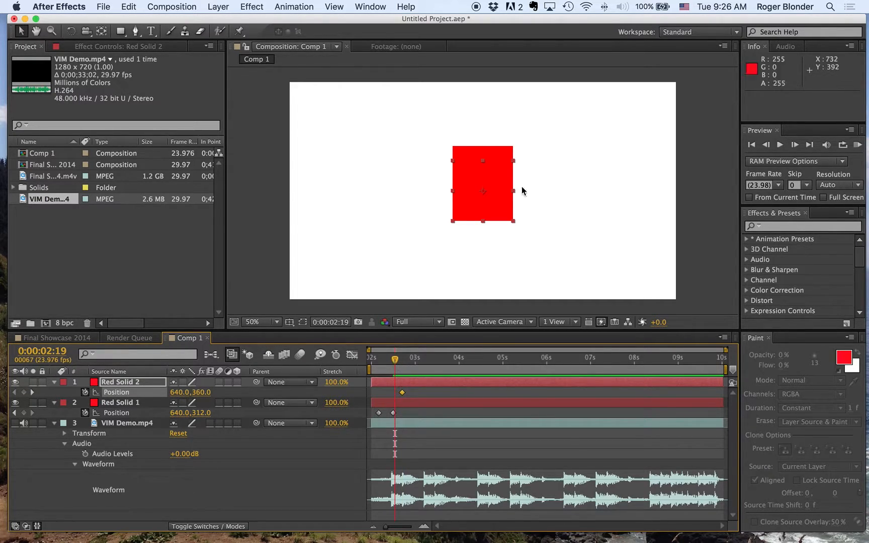
{"action": "left_click_drag", "start_coordinate": [497, 171], "coordinate": [734, 320]}
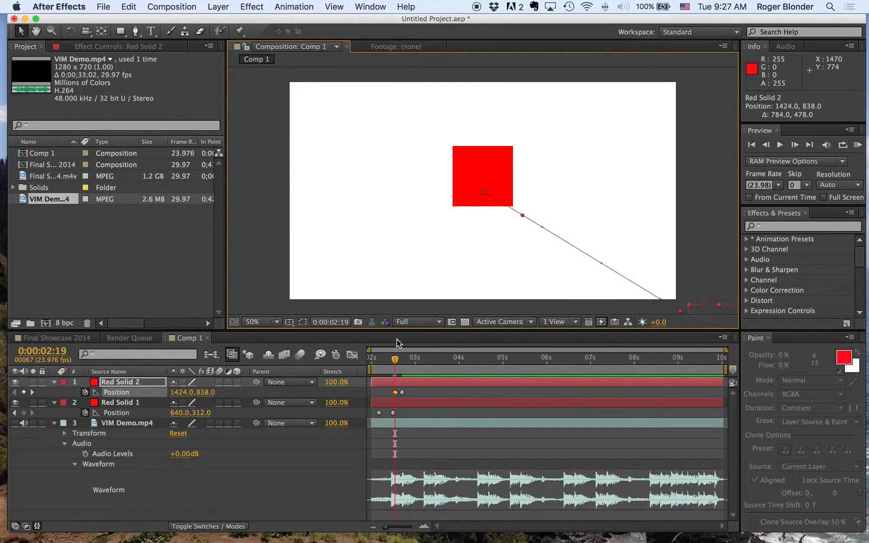
Step: Shift Red Solid 1's first Position keyframe slightly later and check the animation against the music with RAM Previews
{"action": "left_click_drag", "start_coordinate": [395, 360], "coordinate": [361, 363]}
{"action": "left_click", "coordinate": [380, 414]}
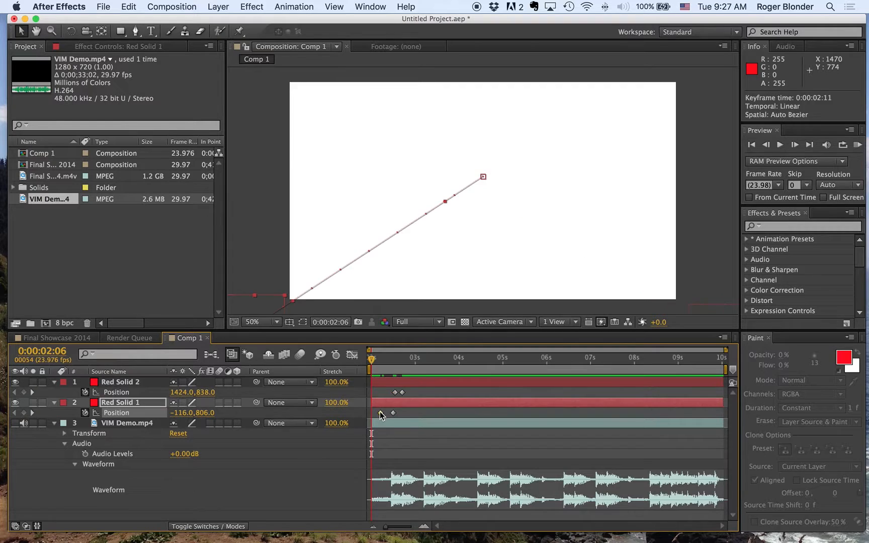
{"action": "left_click", "coordinate": [858, 145]}
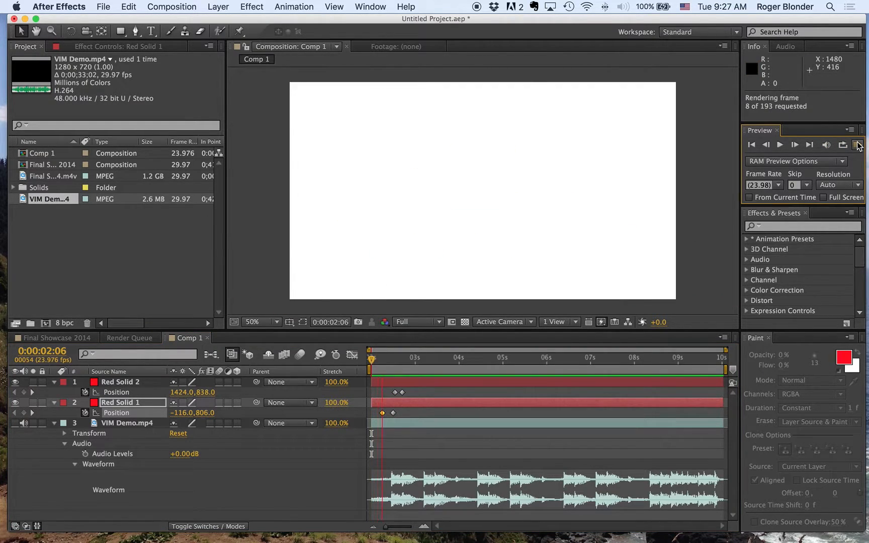
{"action": "key", "text": "space"}
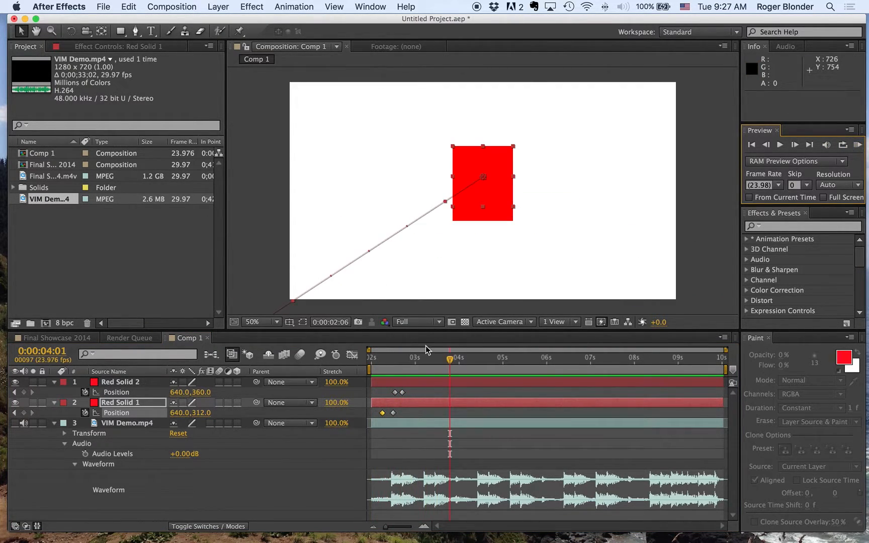
{"action": "left_click_drag", "start_coordinate": [427, 358], "coordinate": [336, 363]}
{"action": "left_click", "coordinate": [859, 146]}
{"action": "left_click", "coordinate": [401, 372]}
Step: Move the current time to 0:00:03:11, choose the Star tool and try drawing a small star near the frame's upper-left corner
{"action": "left_click_drag", "start_coordinate": [401, 372], "coordinate": [422, 366]}
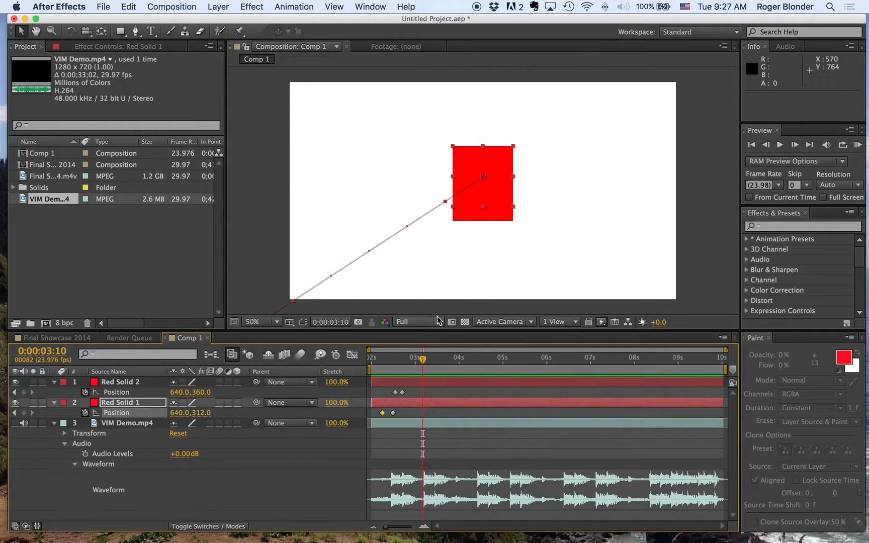
{"action": "left_click_drag", "start_coordinate": [423, 358], "coordinate": [424, 358]}
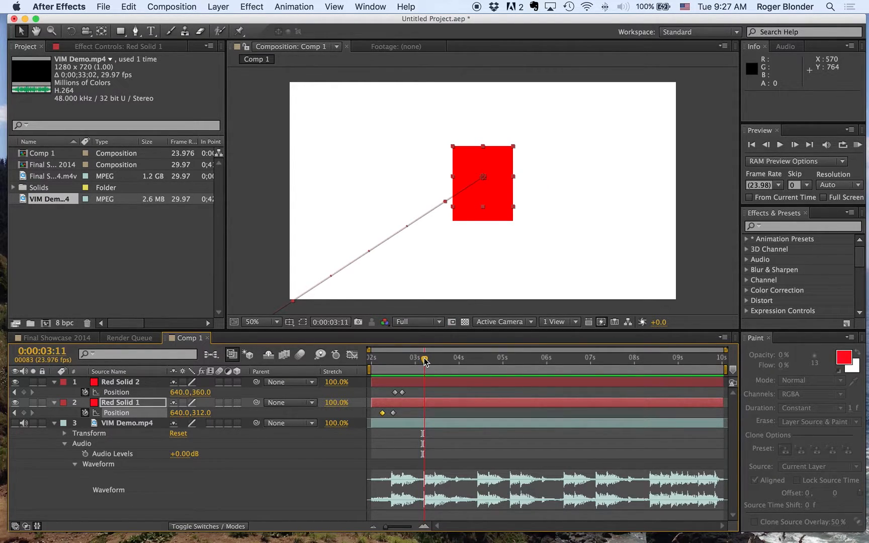
{"action": "left_click_drag", "start_coordinate": [126, 35], "coordinate": [149, 79]}
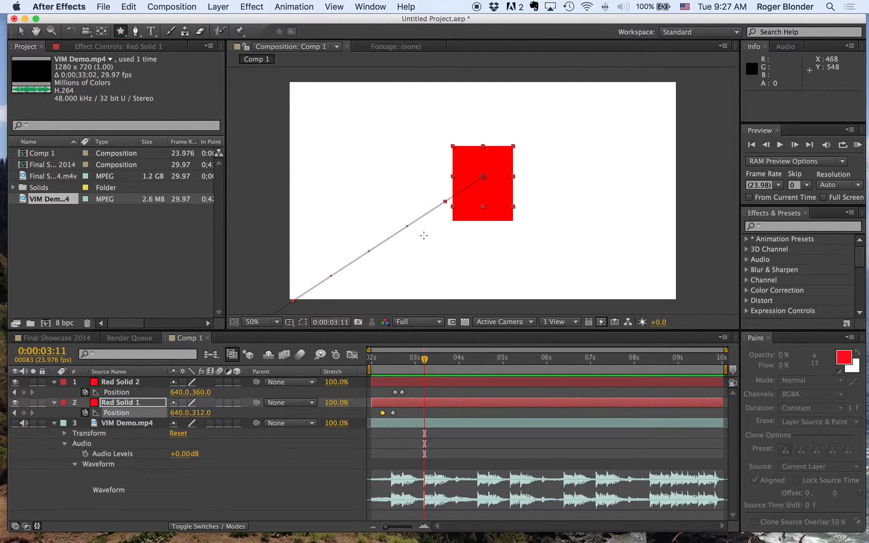
{"action": "left_click_drag", "start_coordinate": [328, 117], "coordinate": [342, 133]}
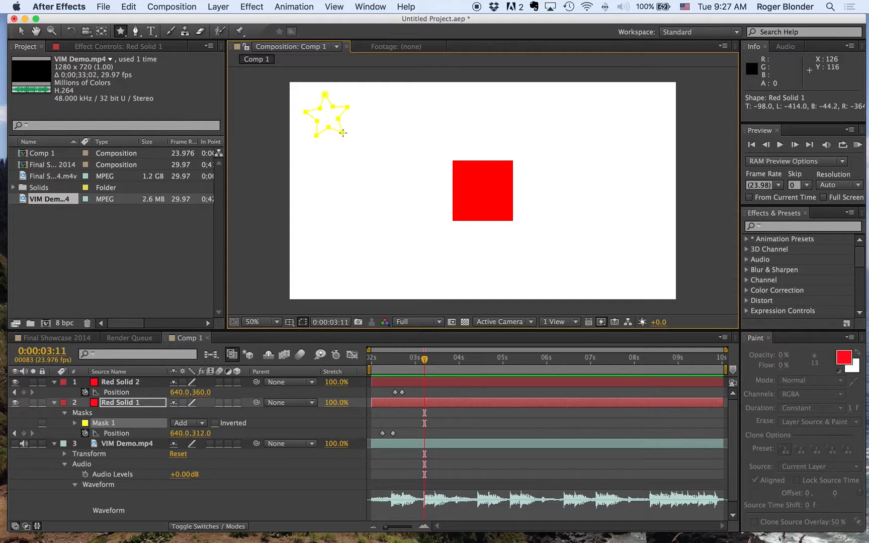
{"action": "key", "text": "super+z"}
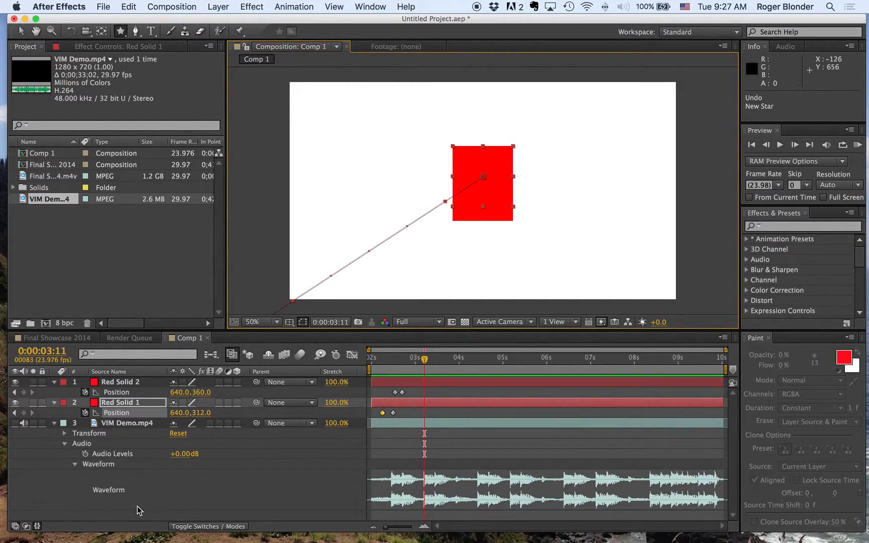
Step: Collapse the VIM Demo.mp4 layer, clear the layer selection and draw a star as a new shape layer near the frame's upper-left corner
{"action": "left_click", "coordinate": [54, 423]}
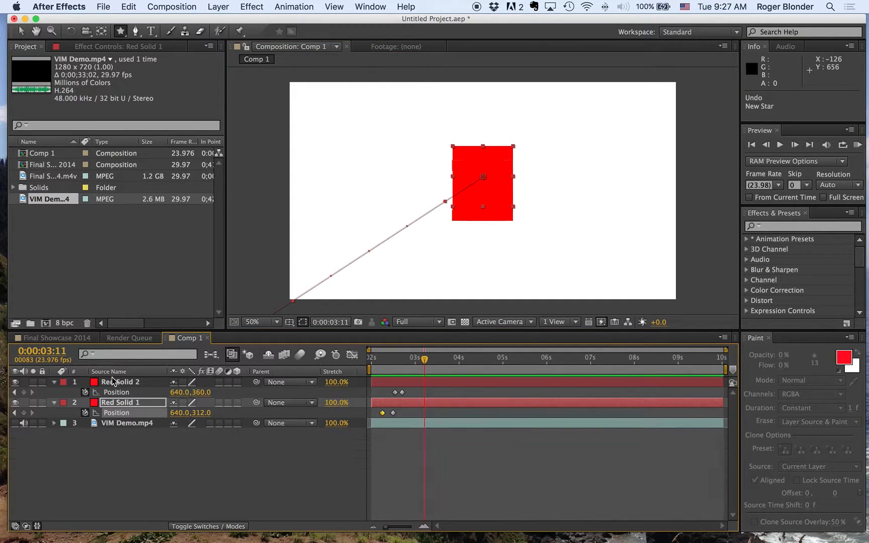
{"action": "left_click", "coordinate": [121, 467]}
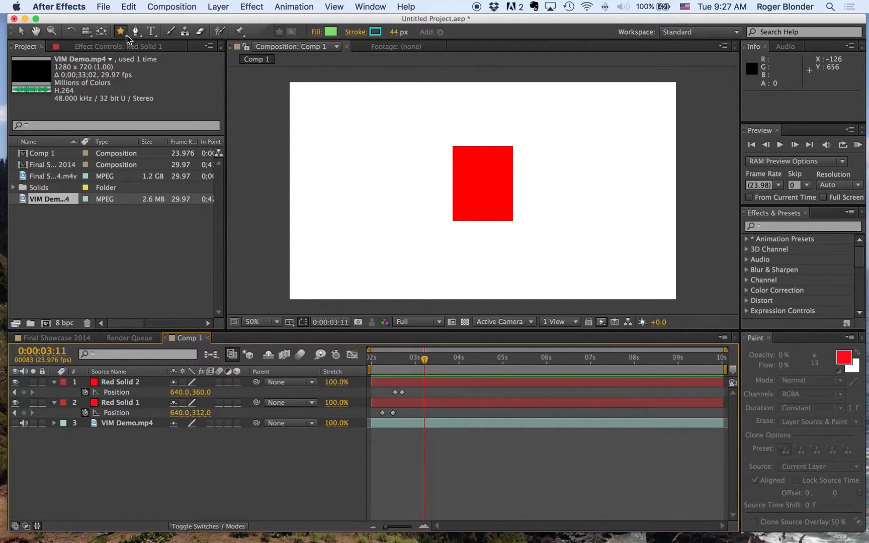
{"action": "left_click_drag", "start_coordinate": [339, 121], "coordinate": [335, 92]}
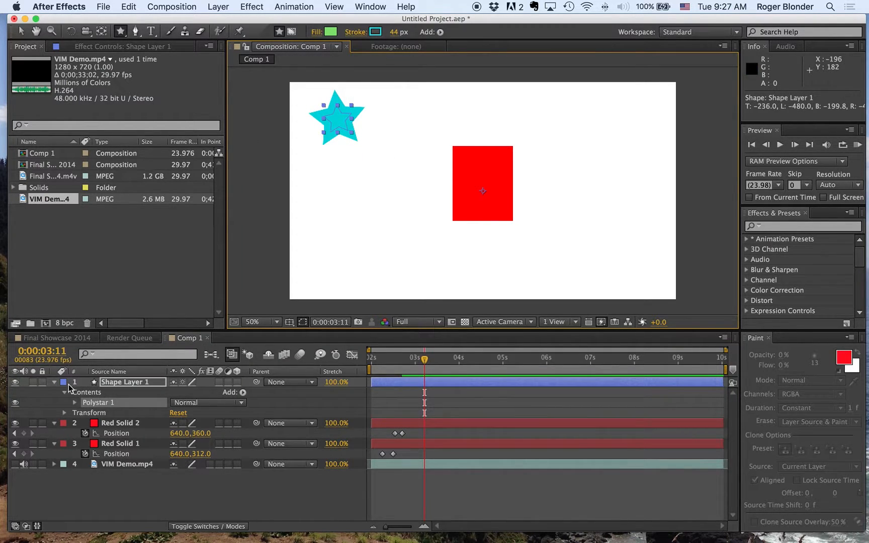
Step: Reduce the star's stroke width in Shape Layer 1 to 4 px
{"action": "left_click", "coordinate": [74, 402]}
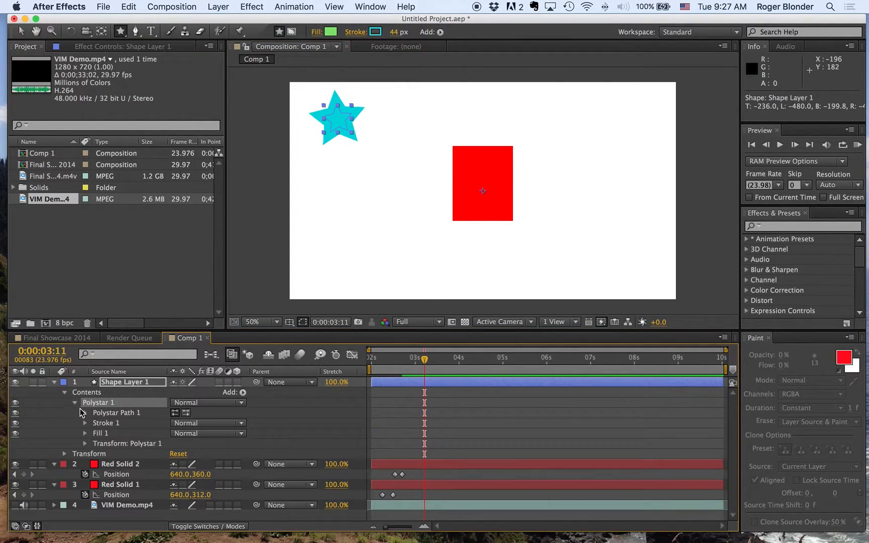
{"action": "left_click", "coordinate": [85, 423]}
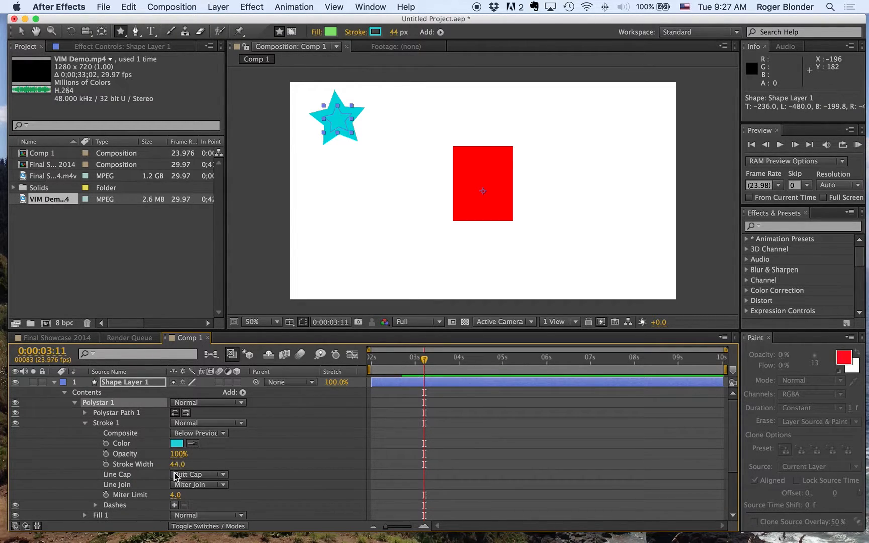
{"action": "left_click_drag", "start_coordinate": [174, 464], "coordinate": [151, 464]}
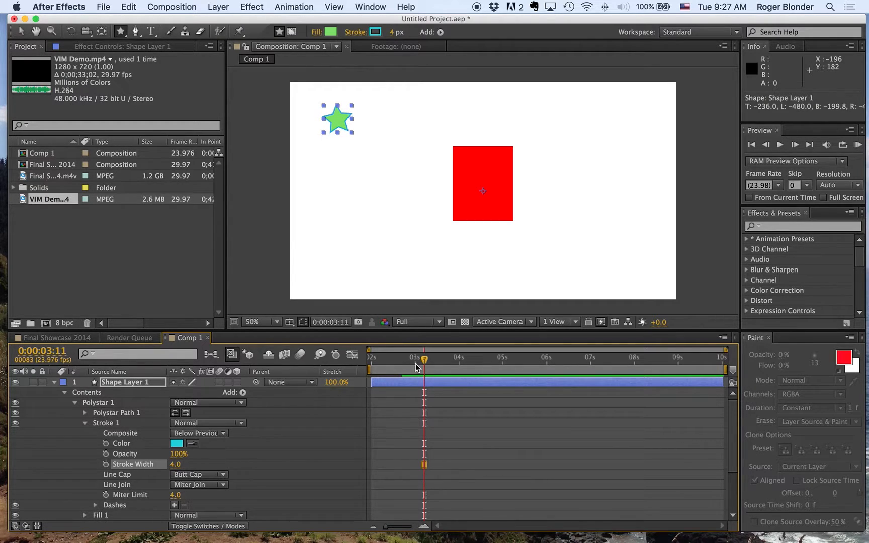
Step: Trim the beginning of Shape Layer 1 to 0:00:03:11 and check the star's entrance with a RAM Preview
{"action": "left_click_drag", "start_coordinate": [373, 385], "coordinate": [425, 385]}
{"action": "scroll", "coordinate": [458, 372], "scroll_direction": "down", "scroll_amount": 6}
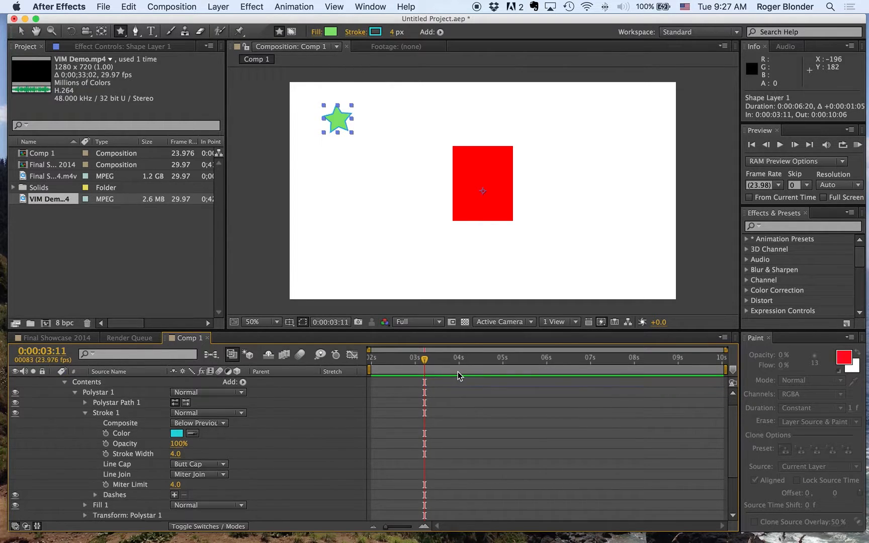
{"action": "scroll", "coordinate": [458, 373], "scroll_direction": "up", "scroll_amount": 6}
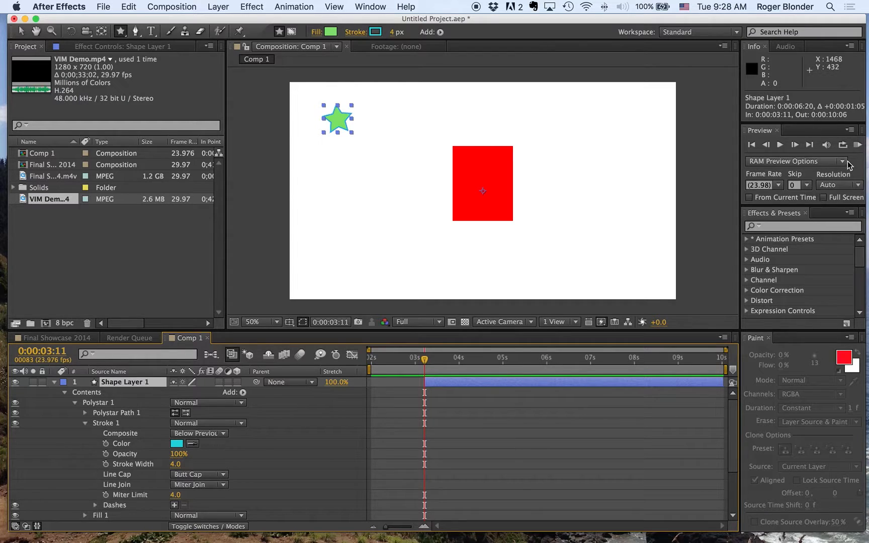
{"action": "left_click", "coordinate": [858, 146]}
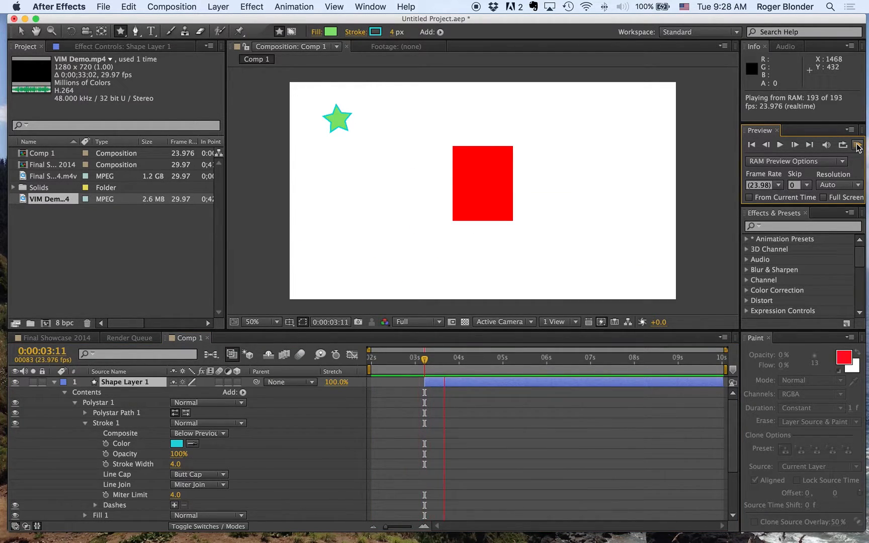
{"action": "key", "text": "space"}
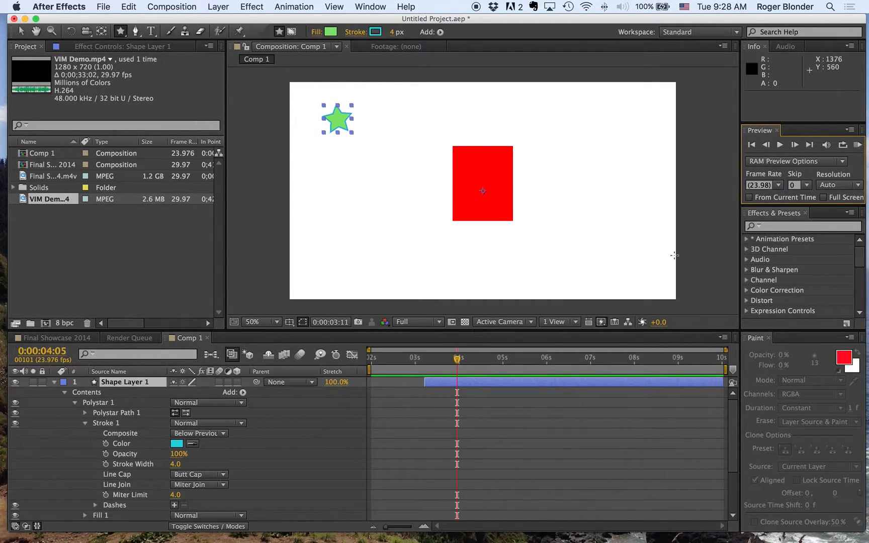
Step: Duplicate Shape Layer 1 and shift the copy to start at 0:00:03:17, using the expanded VIM Demo.mp4 waveform as reference
{"action": "left_click", "coordinate": [110, 392]}
{"action": "key", "text": "super+d"}
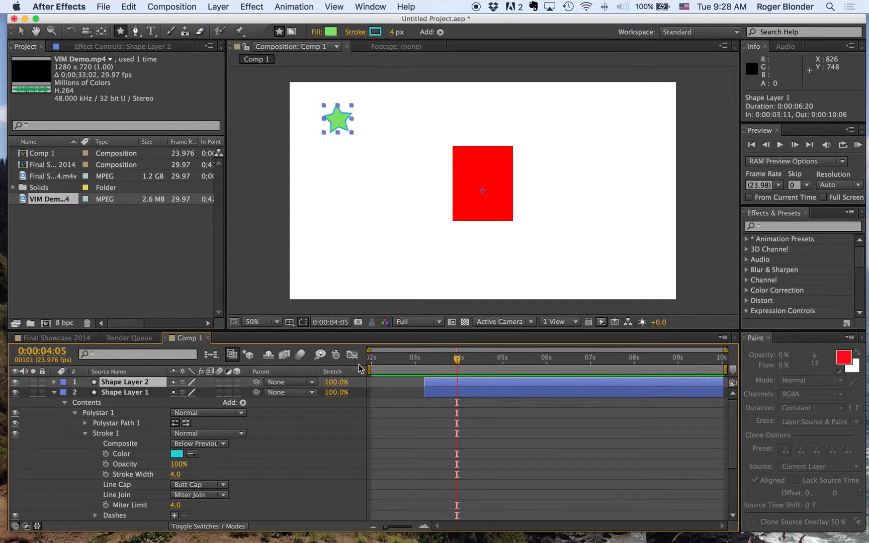
{"action": "left_click", "coordinate": [54, 393]}
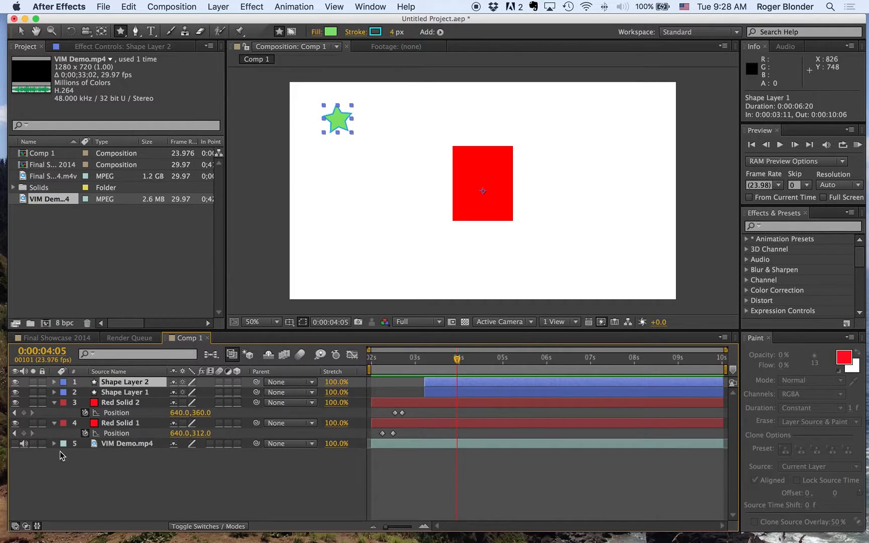
{"action": "left_click", "coordinate": [54, 444]}
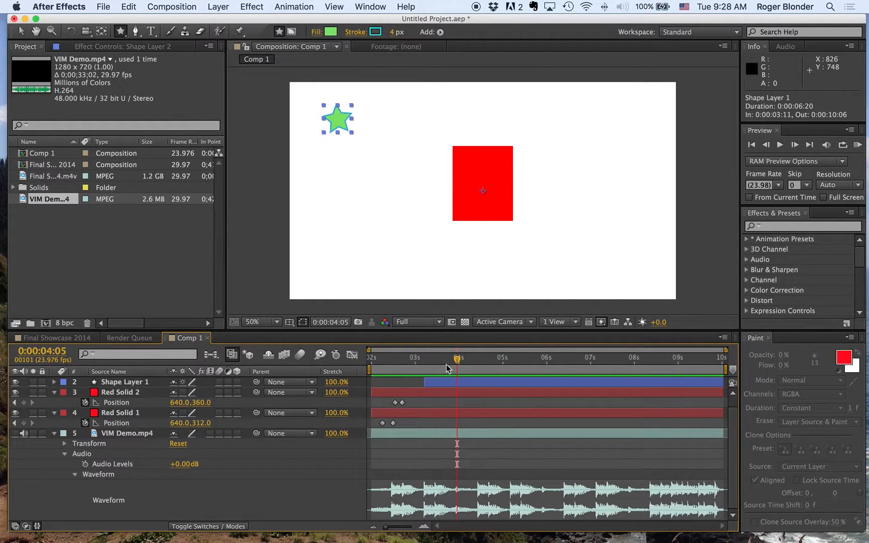
{"action": "left_click_drag", "start_coordinate": [455, 356], "coordinate": [434, 371]}
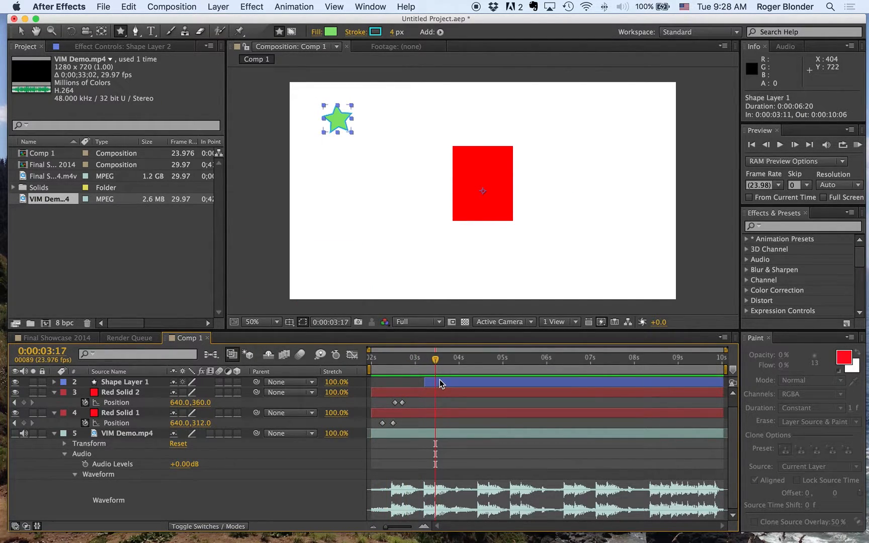
{"action": "scroll", "coordinate": [591, 403], "scroll_direction": "up", "scroll_amount": 1}
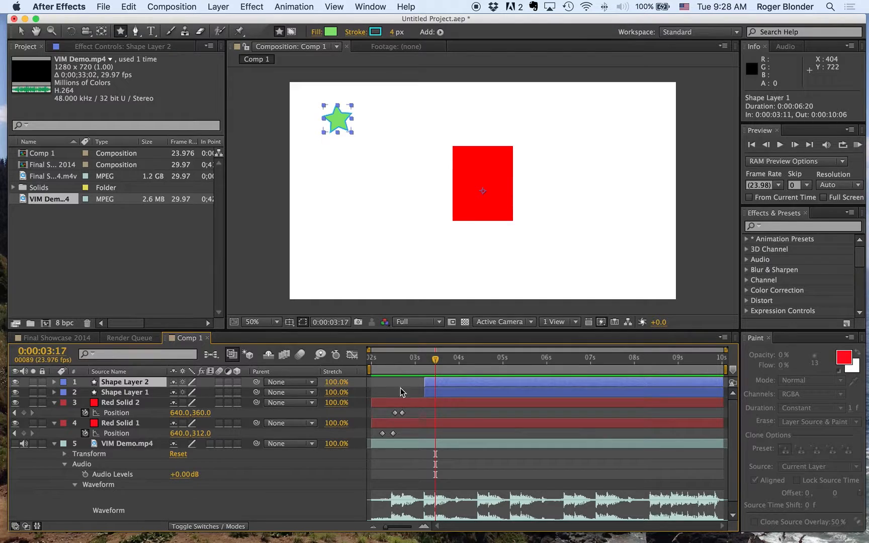
{"action": "left_click_drag", "start_coordinate": [452, 384], "coordinate": [464, 384]}
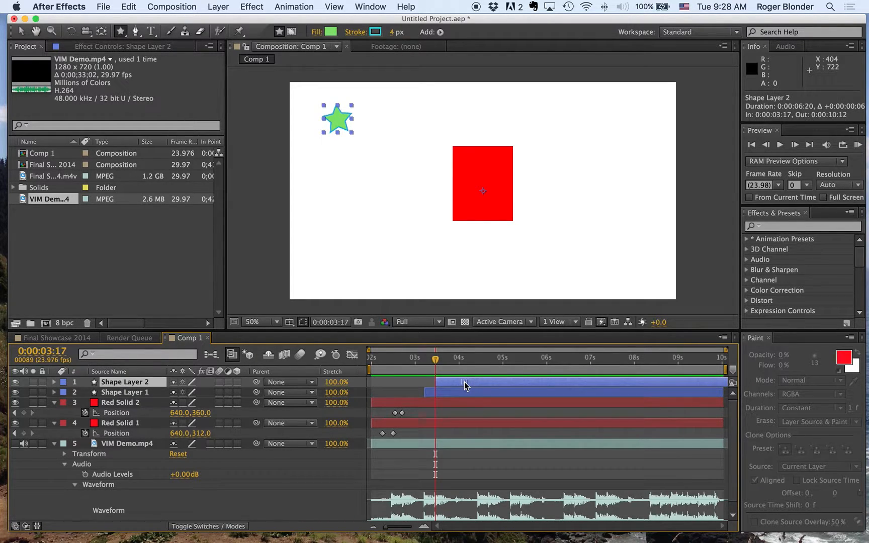
Step: Place the duplicate star diagonally below and to the right of the first one, and check the timing with a RAM Preview
{"action": "left_click", "coordinate": [21, 31]}
{"action": "left_click_drag", "start_coordinate": [338, 118], "coordinate": [376, 151]}
{"action": "left_click", "coordinate": [858, 145]}
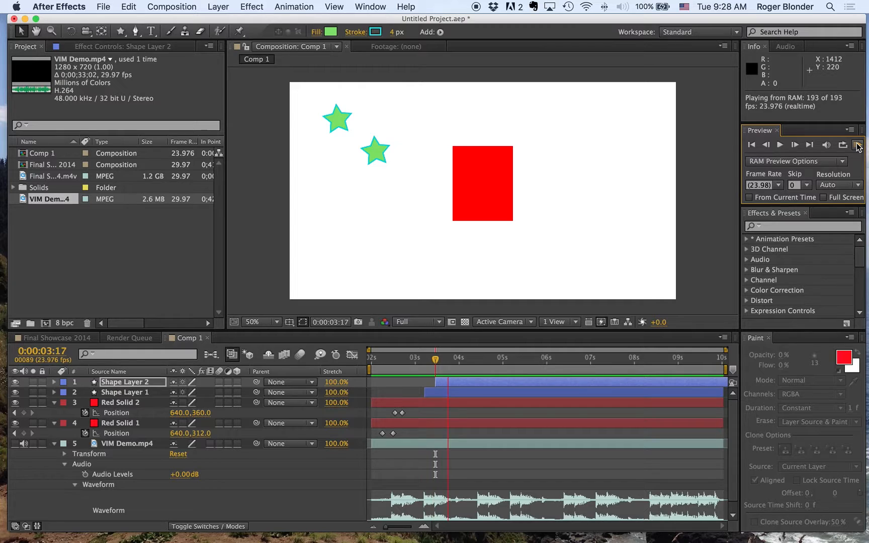
{"action": "key", "text": "space"}
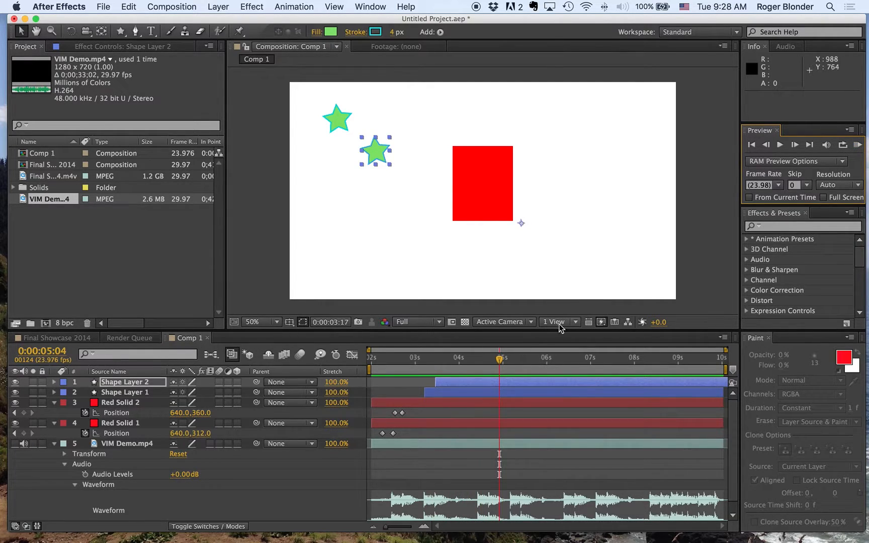
Step: Create a 200 × 200 px orange solid (FFB500), flatten it into a thin bar and place it beyond the frame's left edge at about -236, 618
{"action": "left_click", "coordinate": [566, 361]}
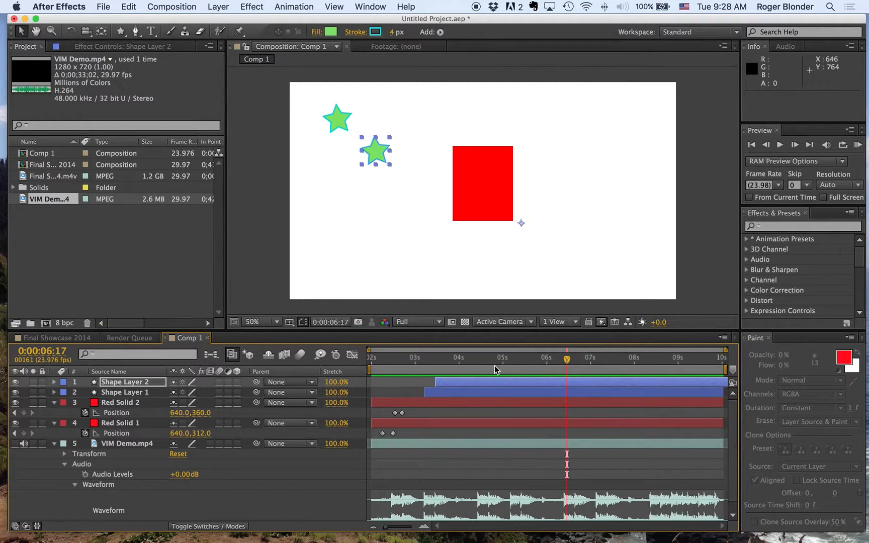
{"action": "left_click", "coordinate": [218, 6]}
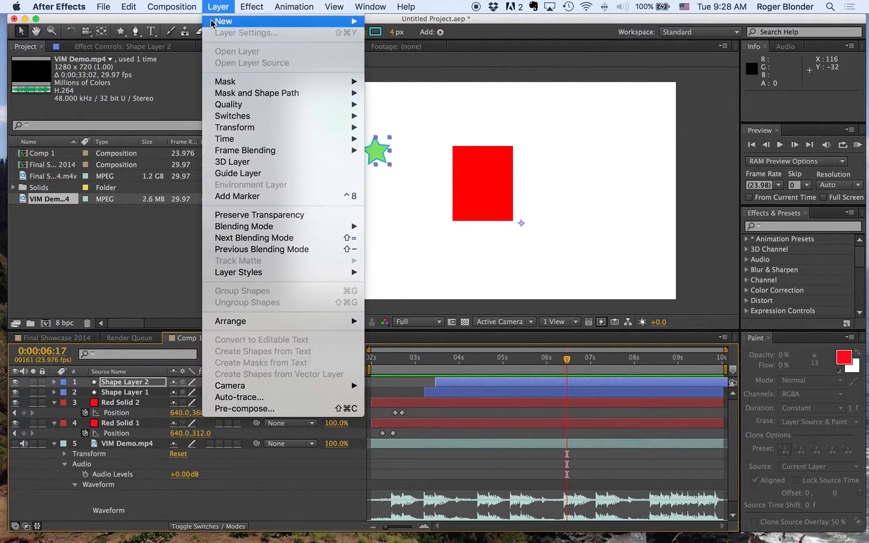
{"action": "mouse_move", "coordinate": [224, 21]}
{"action": "left_click", "coordinate": [402, 36]}
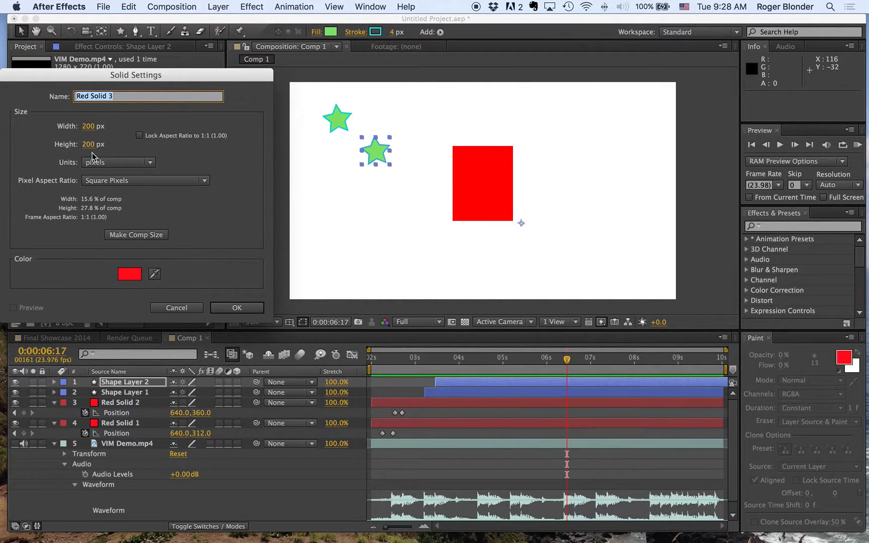
{"action": "left_click", "coordinate": [86, 126]}
{"action": "type", "text": "3"}
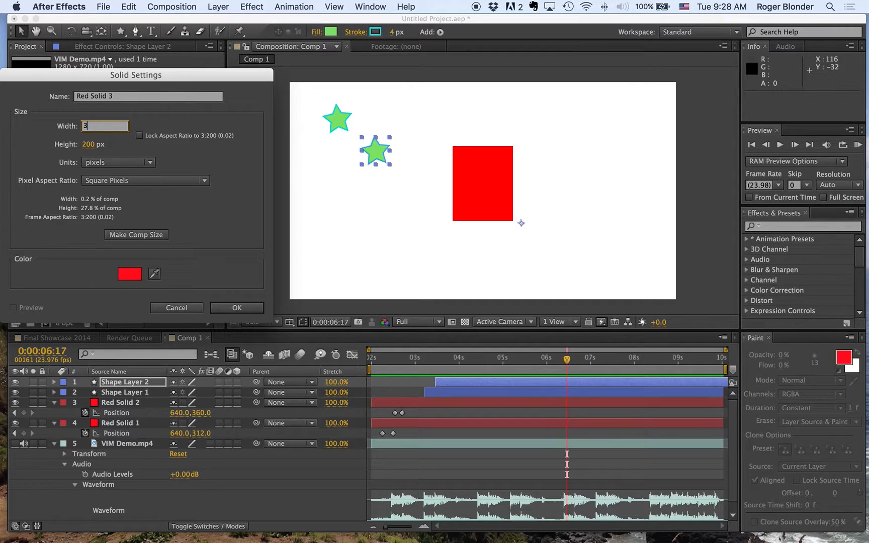
{"action": "type", "text": "00"}
{"action": "left_click", "coordinate": [130, 272]}
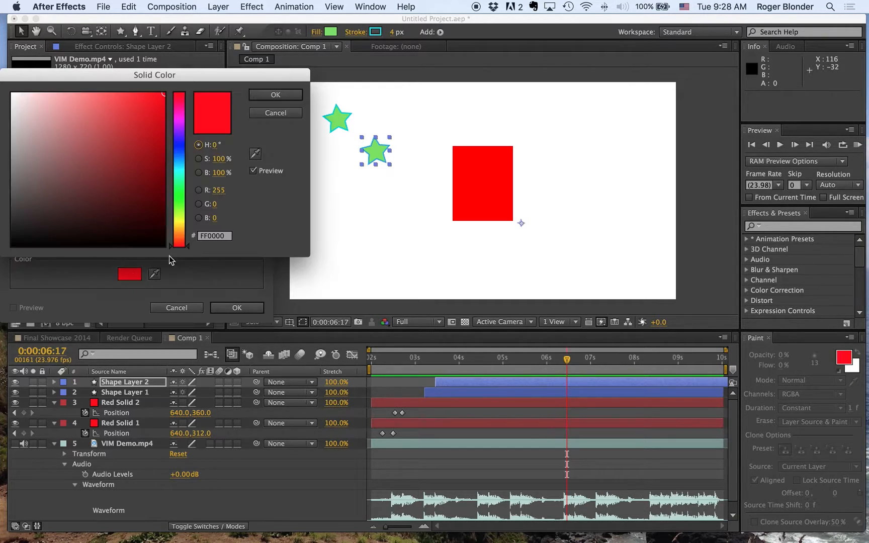
{"action": "left_click_drag", "start_coordinate": [175, 217], "coordinate": [177, 228]}
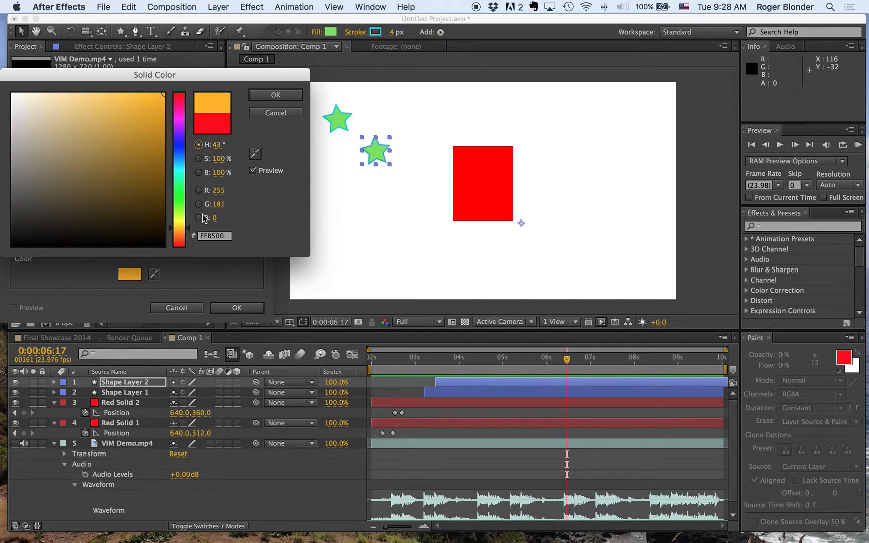
{"action": "left_click", "coordinate": [276, 96]}
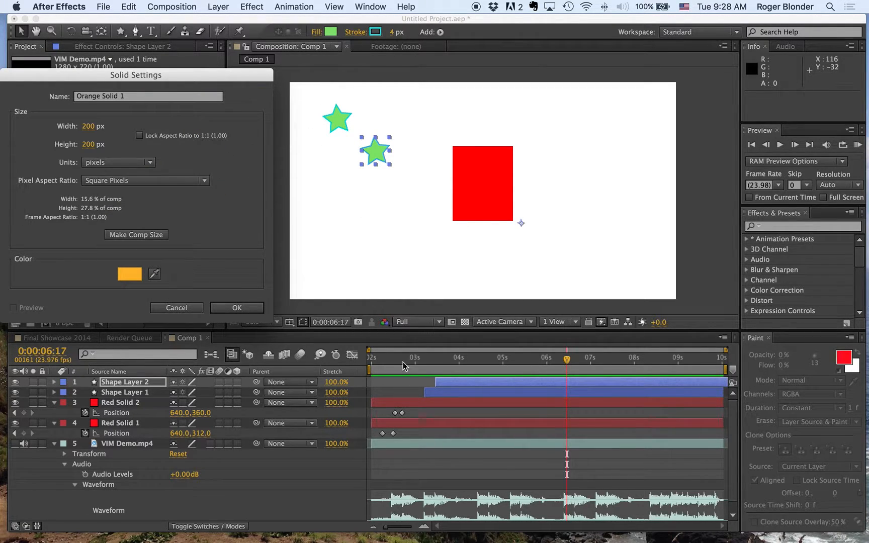
{"action": "left_click", "coordinate": [234, 308]}
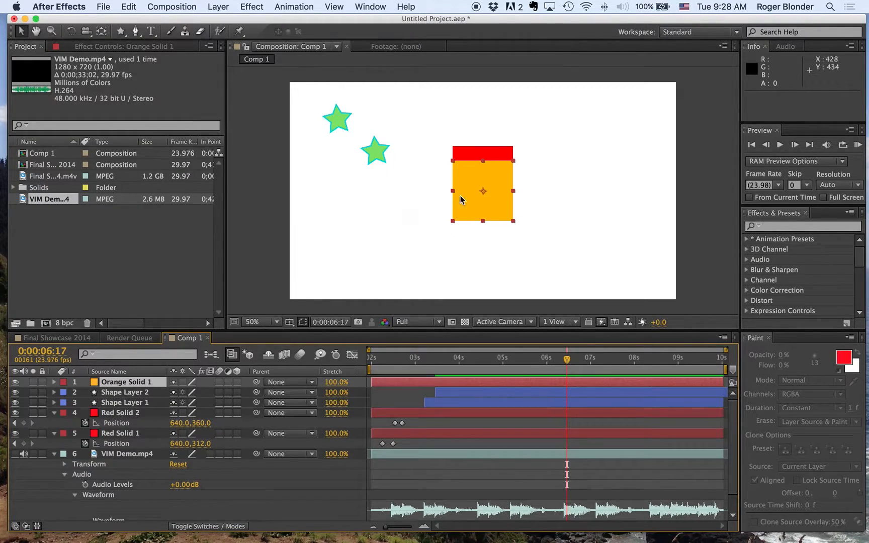
{"action": "left_click_drag", "start_coordinate": [513, 221], "coordinate": [266, 277]}
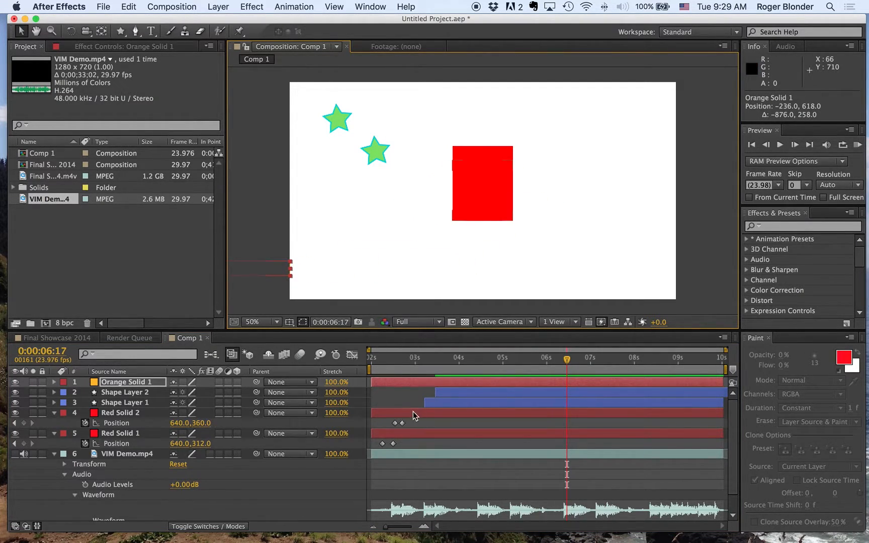
Step: Lower Red Solid 2's Position keyframe at 0:00:02:23 to about 642, 556 and check the motion with RAM Previews
{"action": "left_click_drag", "start_coordinate": [414, 363], "coordinate": [402, 367]}
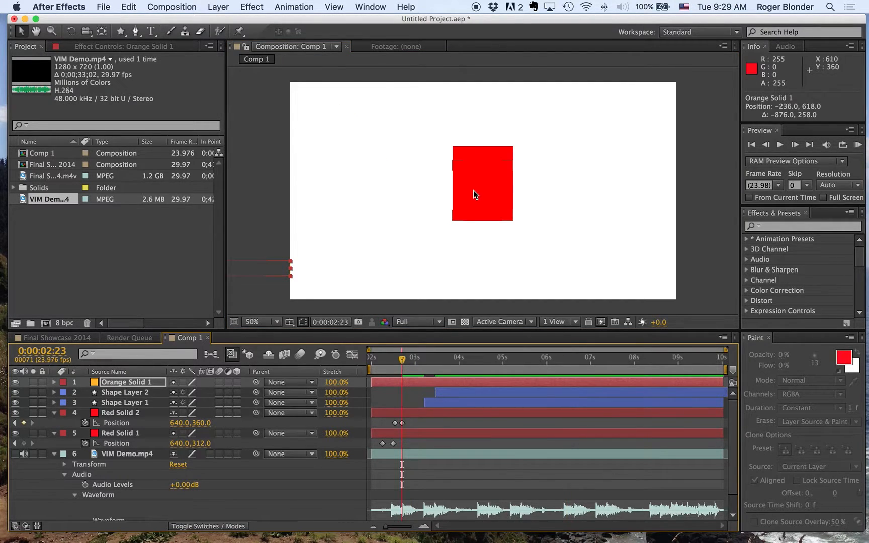
{"action": "left_click_drag", "start_coordinate": [479, 211], "coordinate": [481, 272]}
{"action": "left_click_drag", "start_coordinate": [400, 363], "coordinate": [363, 372]}
{"action": "left_click", "coordinate": [858, 145]}
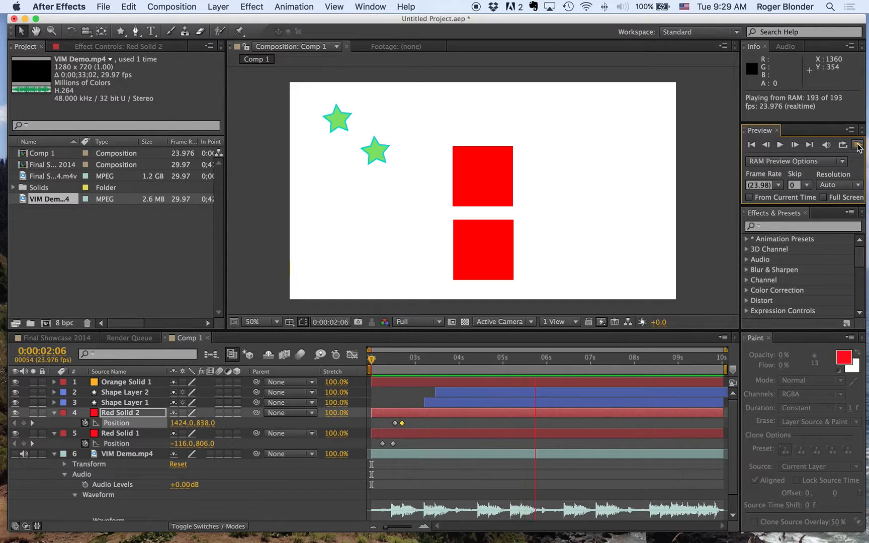
{"action": "key", "text": "space"}
{"action": "left_click_drag", "start_coordinate": [382, 360], "coordinate": [324, 365]}
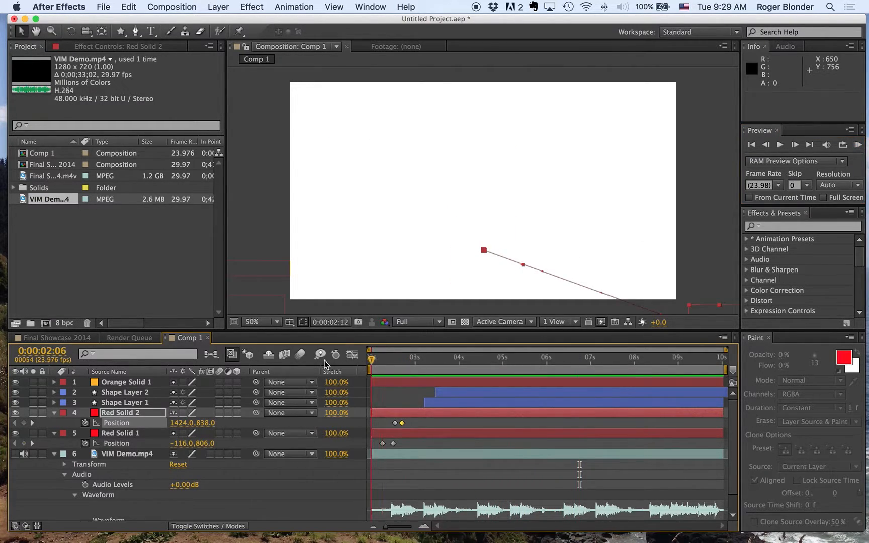
{"action": "left_click", "coordinate": [858, 145]}
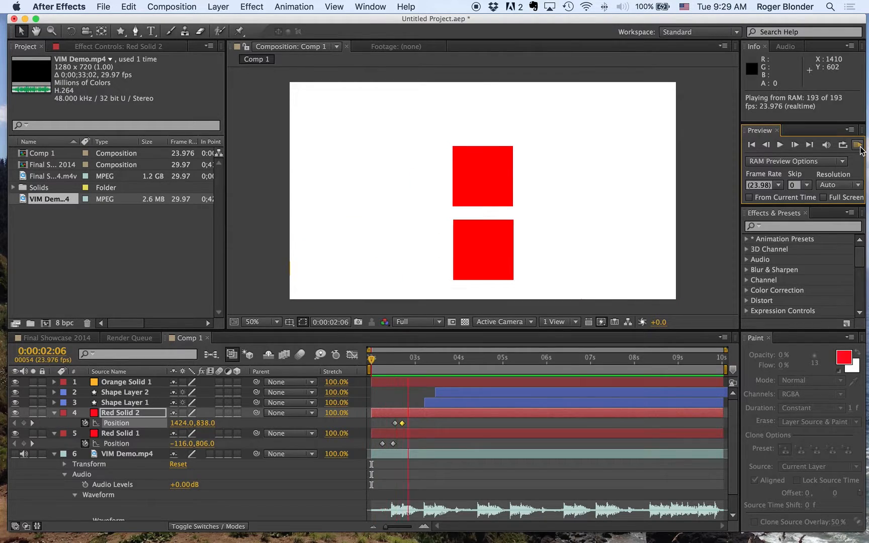
{"action": "left_click", "coordinate": [858, 145]}
Step: At 0:00:04:16, add Orange Solid 1 to the composition again, flatten it into a thin bar and place it off-frame at about -252, 396
{"action": "left_click_drag", "start_coordinate": [504, 360], "coordinate": [478, 369]}
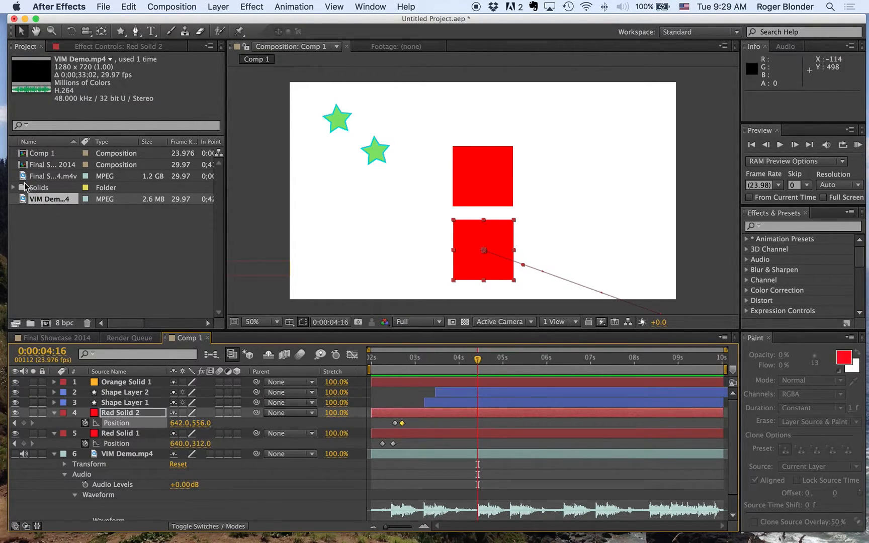
{"action": "left_click", "coordinate": [13, 188]}
{"action": "left_click_drag", "start_coordinate": [36, 204], "coordinate": [365, 205]}
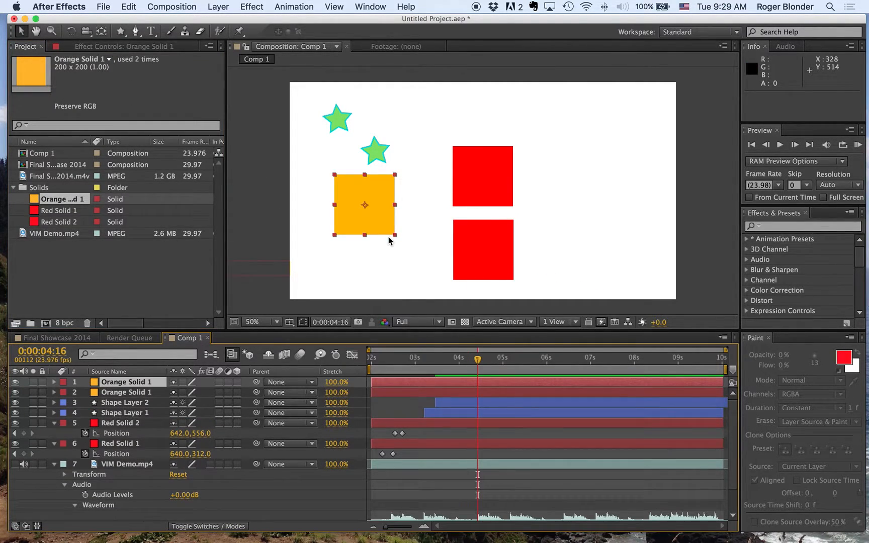
{"action": "left_click_drag", "start_coordinate": [395, 236], "coordinate": [254, 202]}
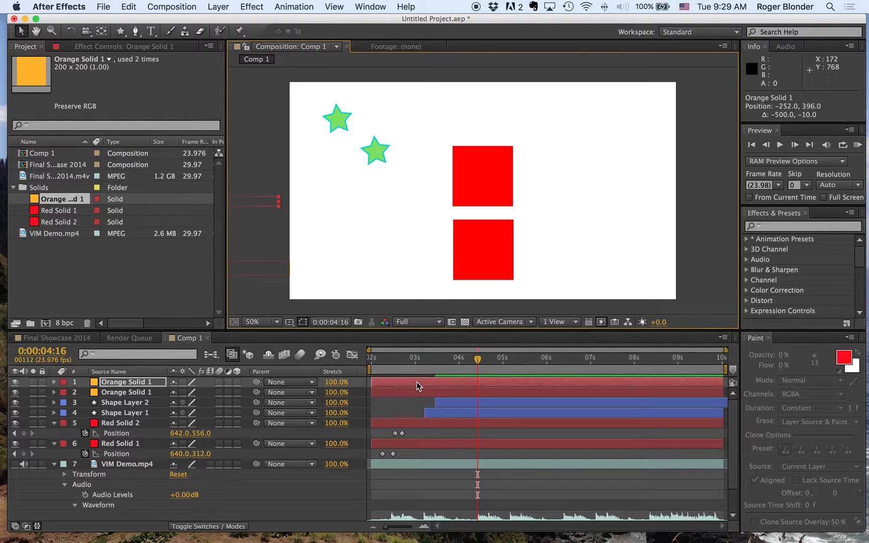
Step: Delete the earlier Orange Solid 1 layer and make the remaining one start at 0:00:04:16
{"action": "left_click", "coordinate": [402, 391]}
{"action": "key", "text": "Delete"}
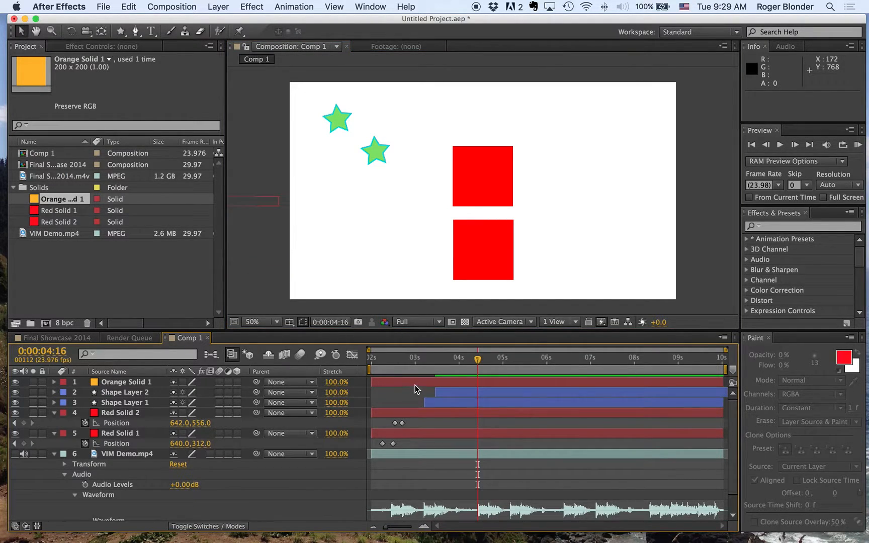
{"action": "left_click", "coordinate": [416, 384]}
{"action": "key", "text": "alt+bracketleft"}
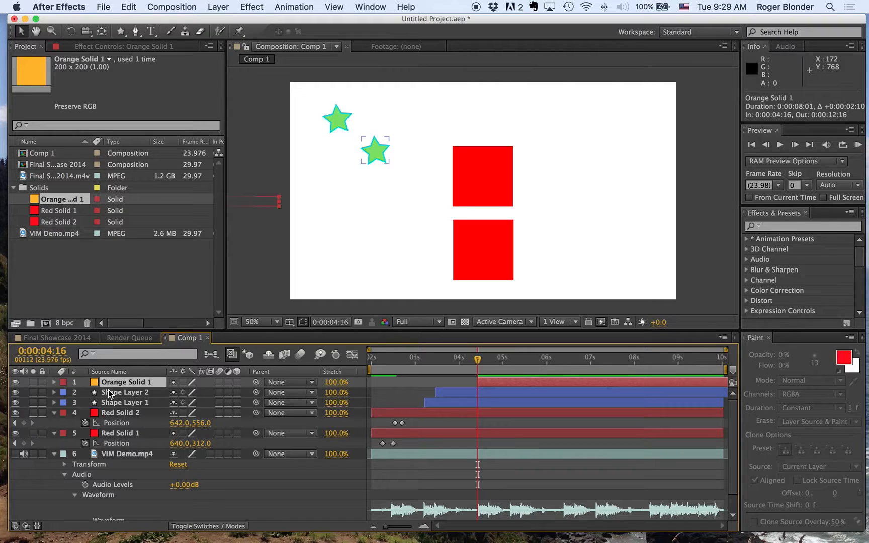
Step: Start Position and Rotation keyframes on Orange Solid 1 at 0:00:04:16
{"action": "key", "text": "p"}
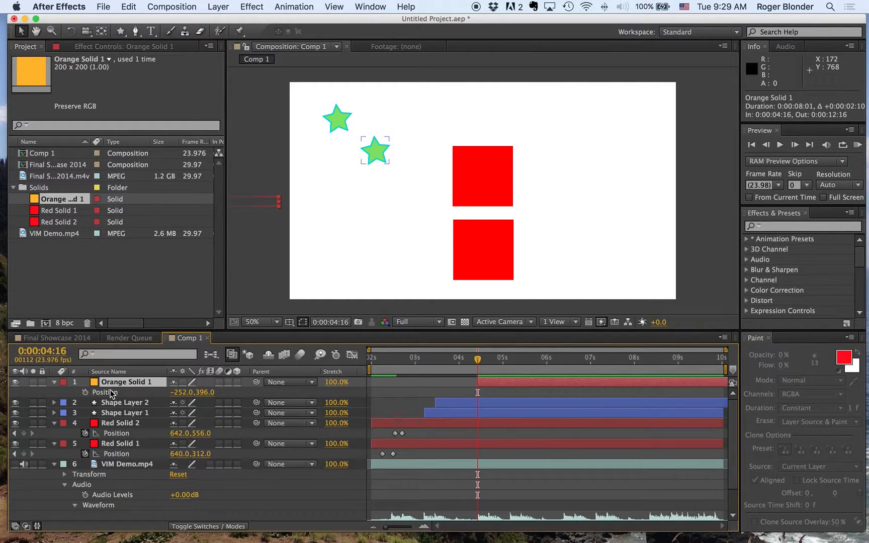
{"action": "key", "text": "shift+r"}
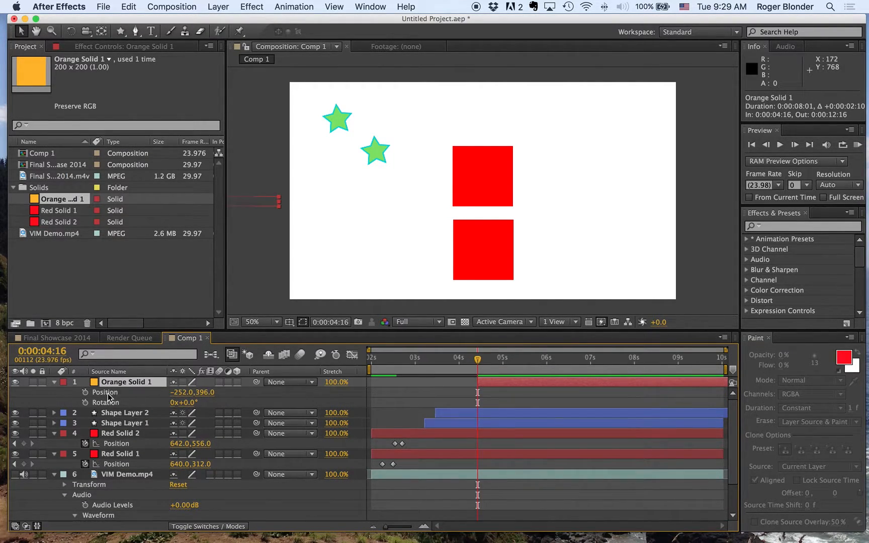
{"action": "left_click", "coordinate": [85, 393]}
{"action": "left_click", "coordinate": [84, 403]}
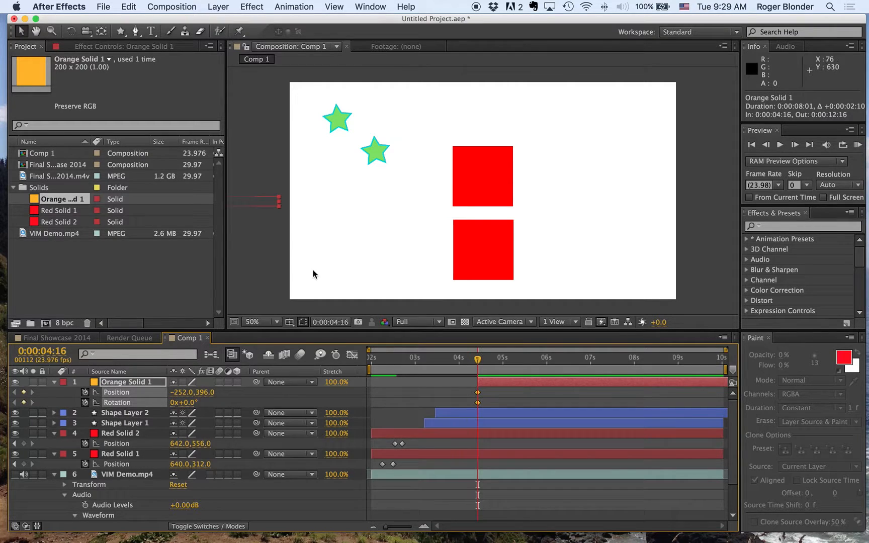
Step: At 0:00:06:02, move Orange Solid 1 off-frame to about 1534, 40 and set its rotation to -45°
{"action": "left_click_drag", "start_coordinate": [480, 362], "coordinate": [540, 359]}
{"action": "left_click_drag", "start_coordinate": [262, 202], "coordinate": [717, 100]}
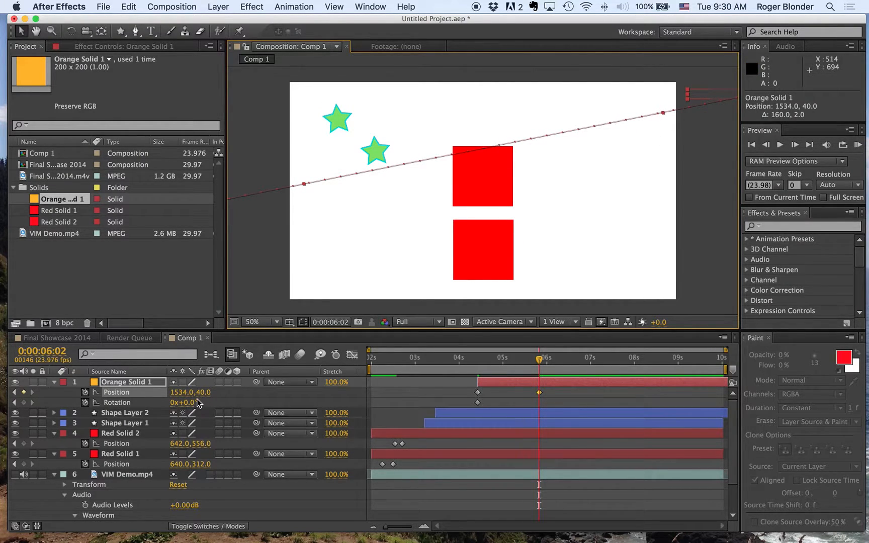
{"action": "left_click_drag", "start_coordinate": [194, 403], "coordinate": [168, 403]}
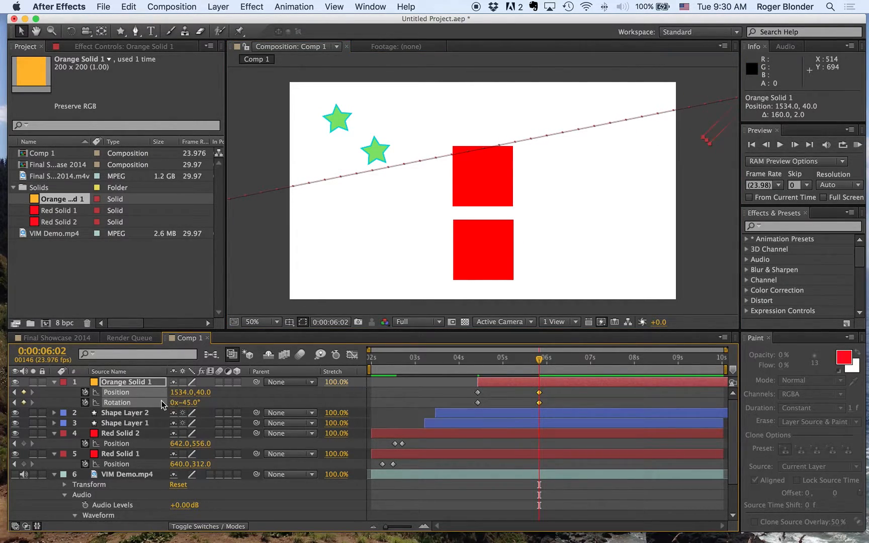
Step: Check the orange bar's motion against the audio with a RAM Preview starting at 0:00:02:06
{"action": "left_click", "coordinate": [374, 360]}
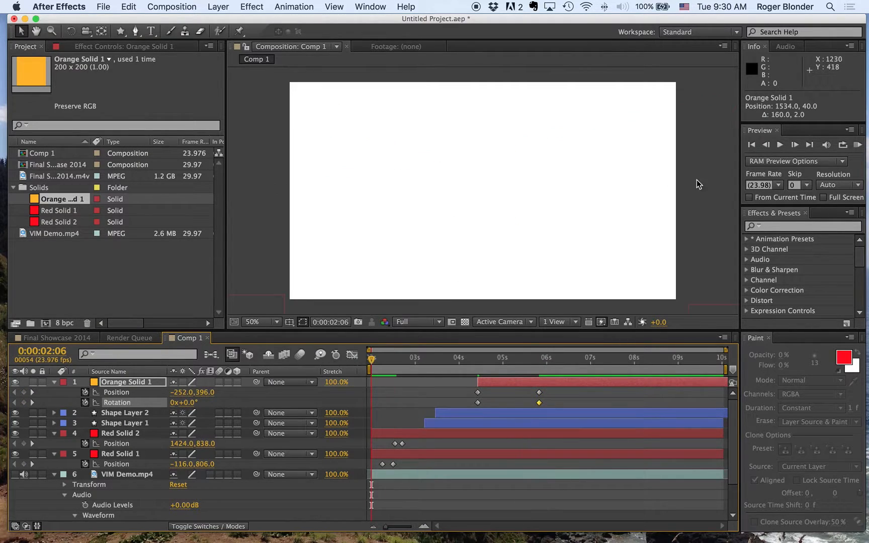
{"action": "left_click", "coordinate": [858, 145]}
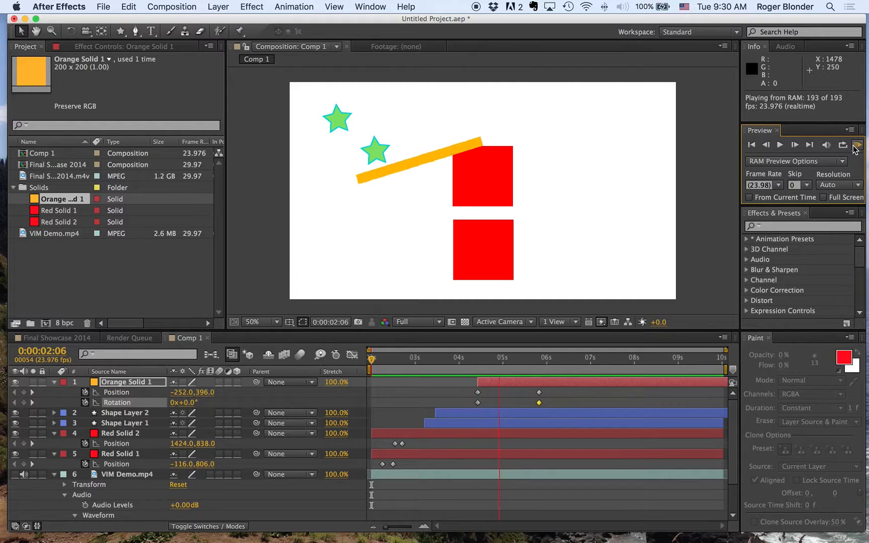
{"action": "left_click", "coordinate": [858, 150]}
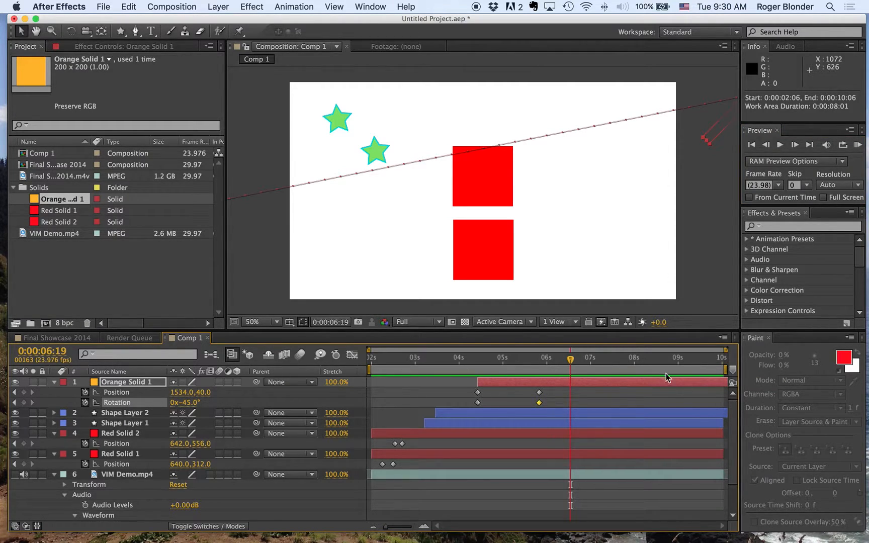
Step: Set the work area's end to 0:00:10:06 and add Comp 1 to the render queue
{"action": "left_click_drag", "start_coordinate": [720, 371], "coordinate": [443, 372]}
{"action": "left_click_drag", "start_coordinate": [443, 373], "coordinate": [740, 369]}
{"action": "left_click", "coordinate": [58, 6]}
{"action": "mouse_move", "coordinate": [103, 6]}
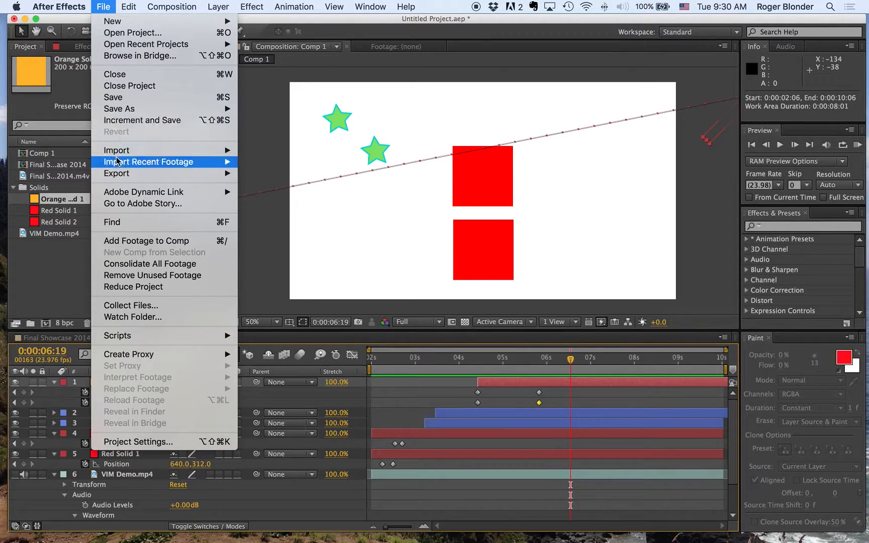
{"action": "mouse_move", "coordinate": [143, 174]}
{"action": "left_click", "coordinate": [286, 173]}
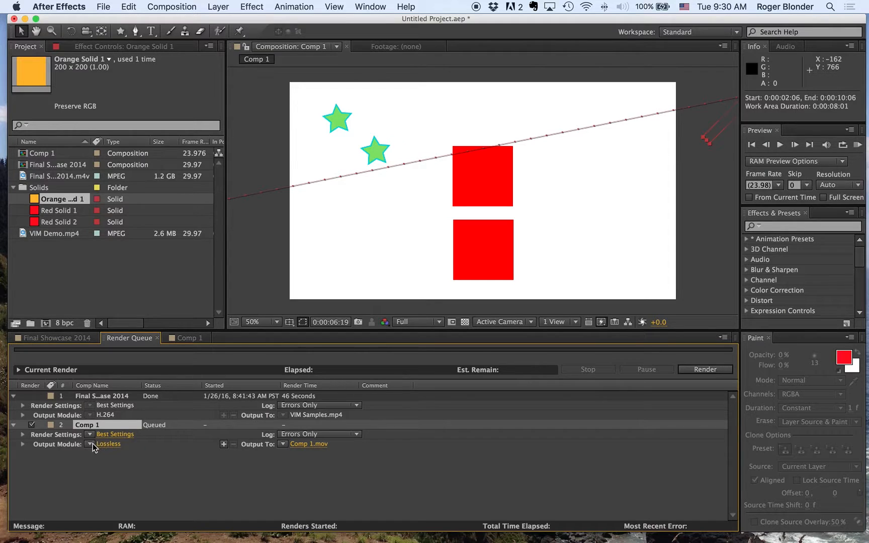
Step: Render Comp 1 as an H.264 movie in the VIM Demo folder, naming the file with the creator's surname and initial plus _VIM
{"action": "left_click", "coordinate": [93, 446]}
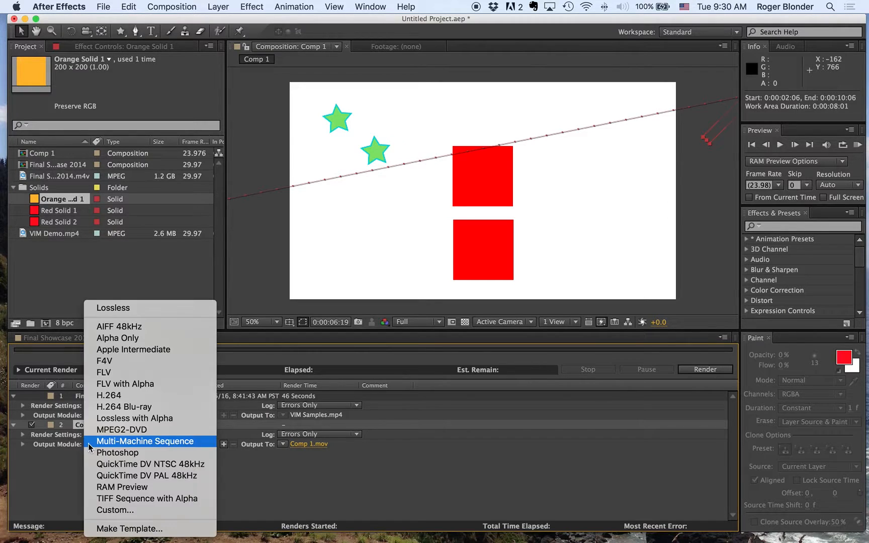
{"action": "left_click", "coordinate": [105, 397]}
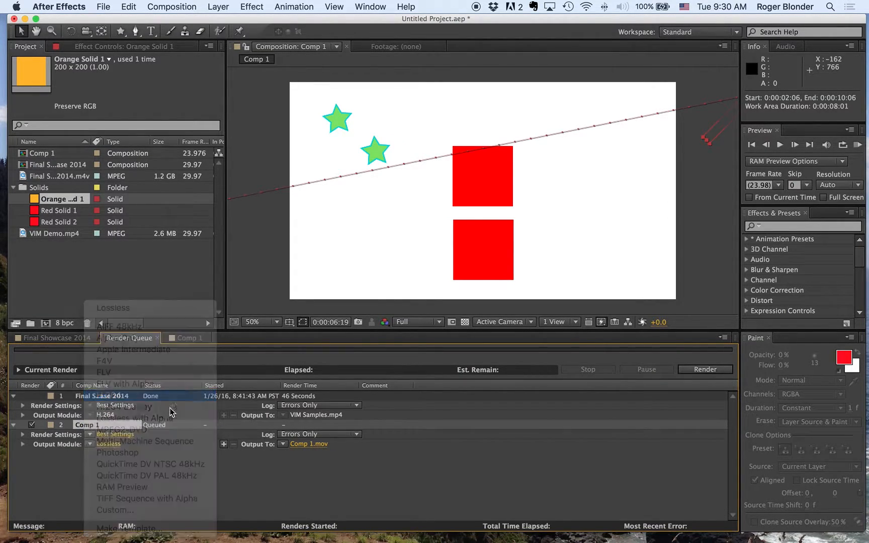
{"action": "left_click", "coordinate": [302, 446]}
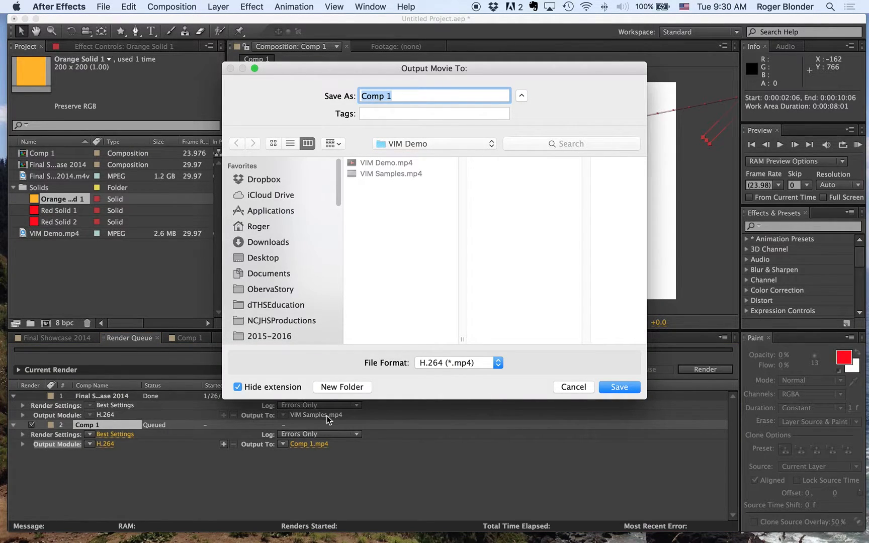
{"action": "type", "text": "BlonderR_VIM"}
{"action": "left_click", "coordinate": [619, 387]}
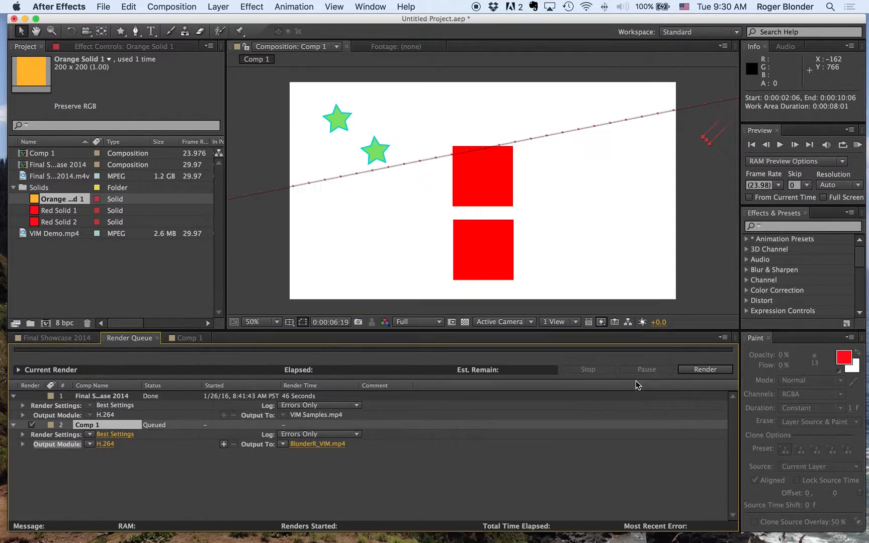
{"action": "left_click", "coordinate": [711, 369]}
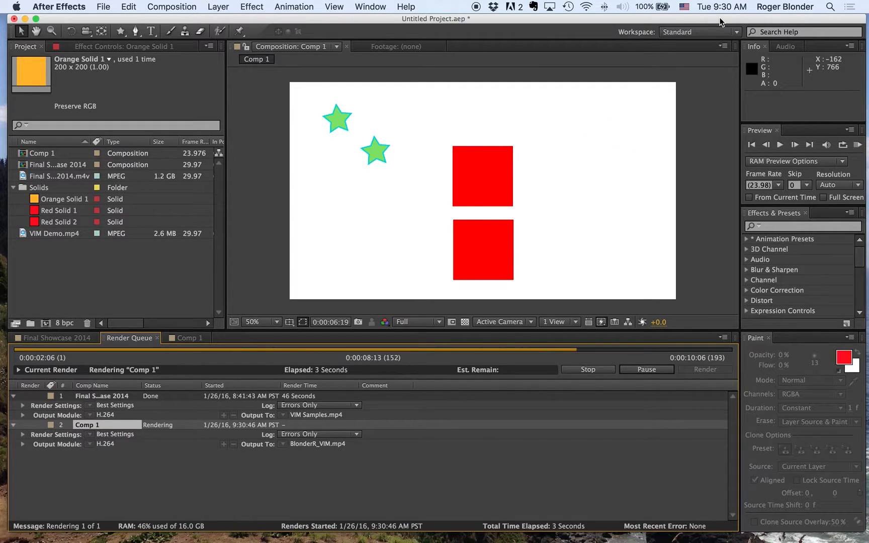
Step: Open the newly rendered movie from the VIM Demo folder in QuickTime Player 7 and play it back
{"action": "left_click_drag", "start_coordinate": [720, 19], "coordinate": [365, 78]}
{"action": "left_click", "coordinate": [635, 123]}
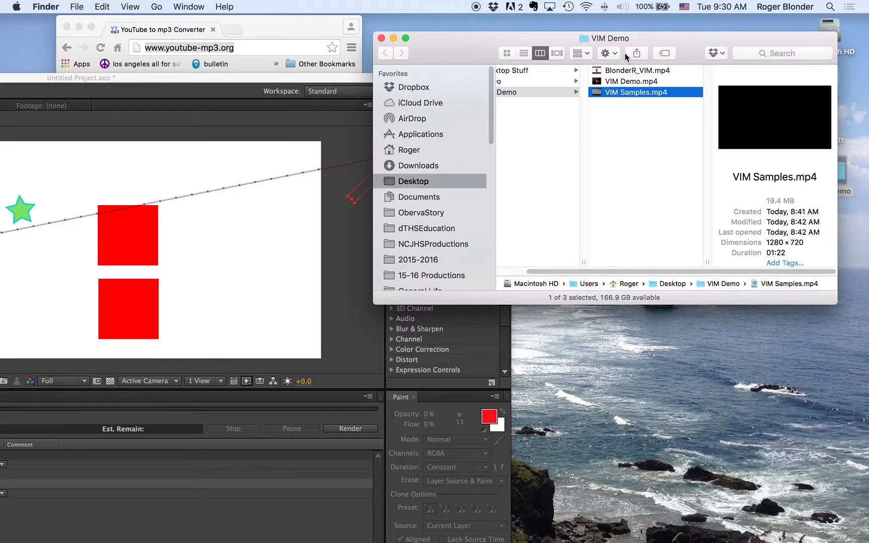
{"action": "double_click", "coordinate": [596, 71]}
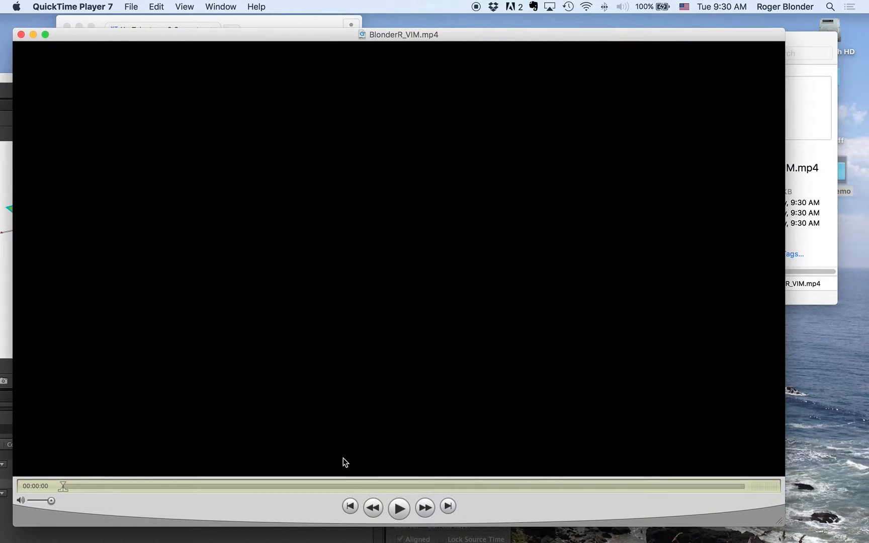
{"action": "left_click", "coordinate": [397, 508]}
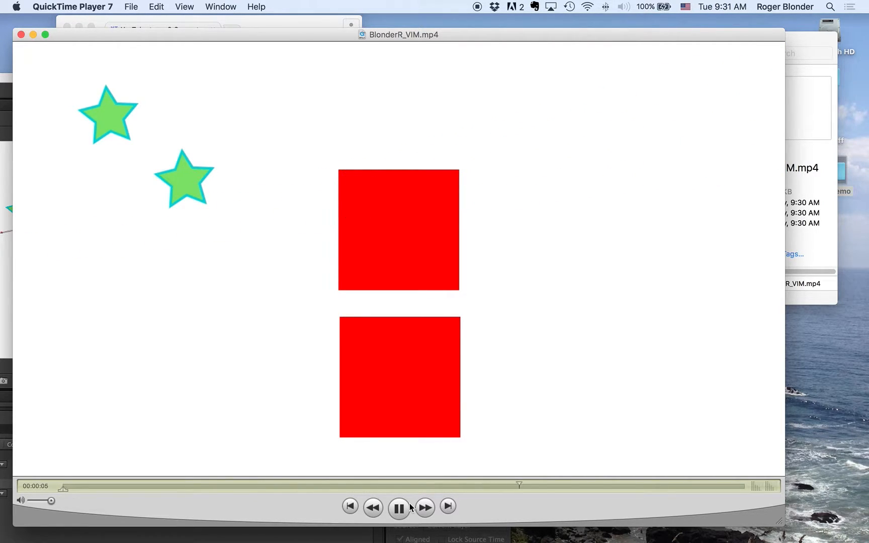
{"action": "left_click", "coordinate": [399, 508]}
{"action": "mouse_move", "coordinate": [360, 534]}
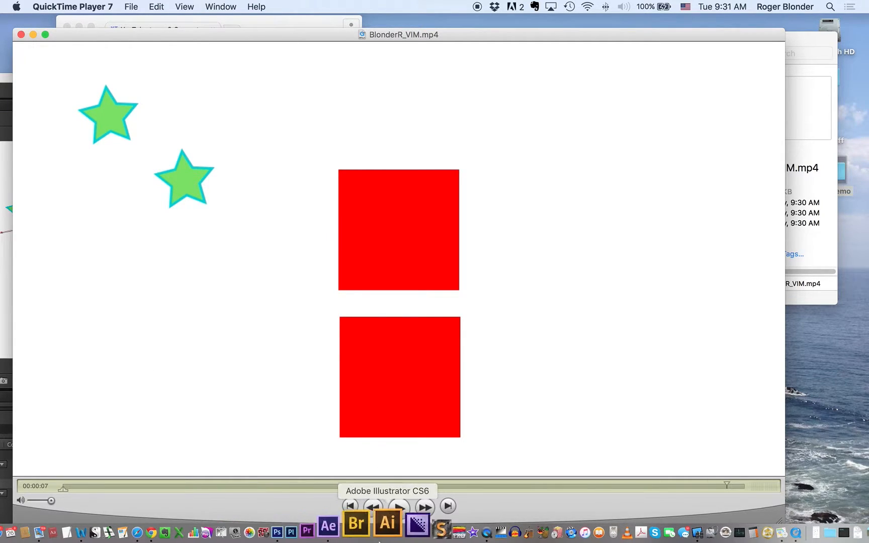
{"action": "left_click", "coordinate": [449, 530]}
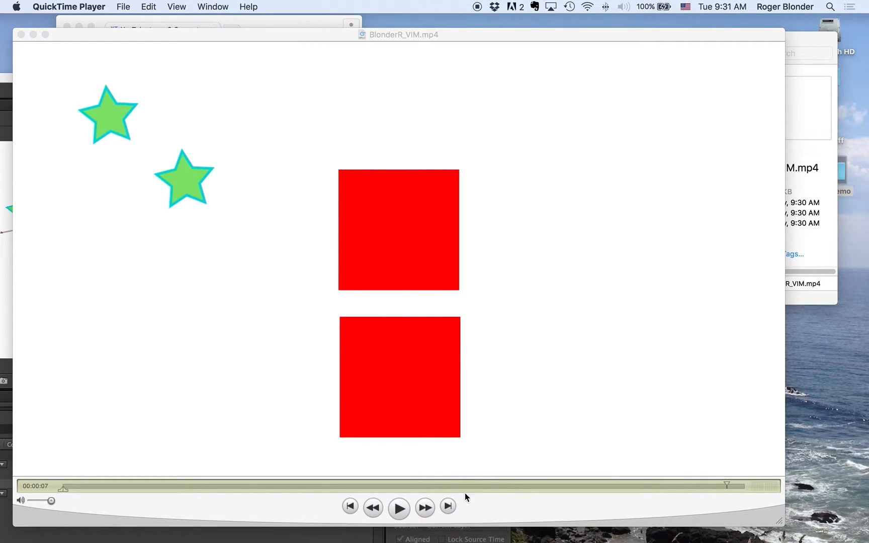
{"action": "right_click", "coordinate": [457, 530]}
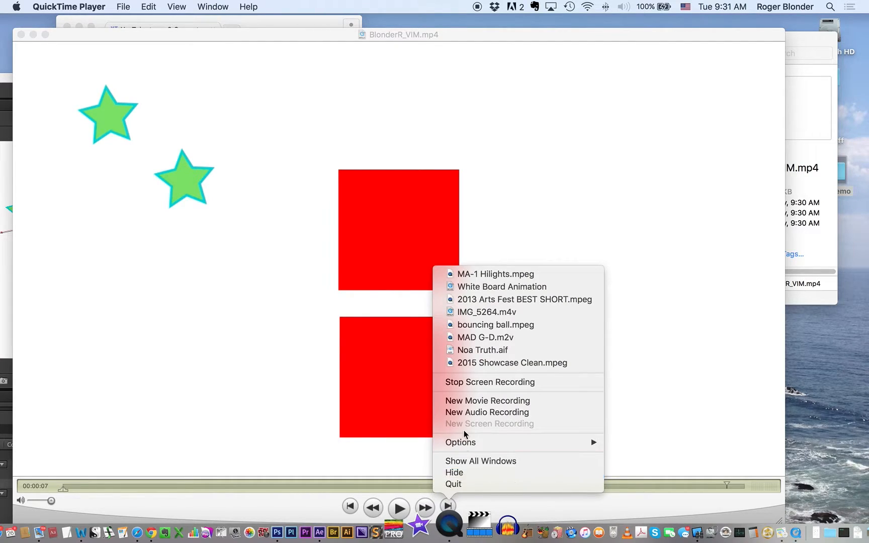